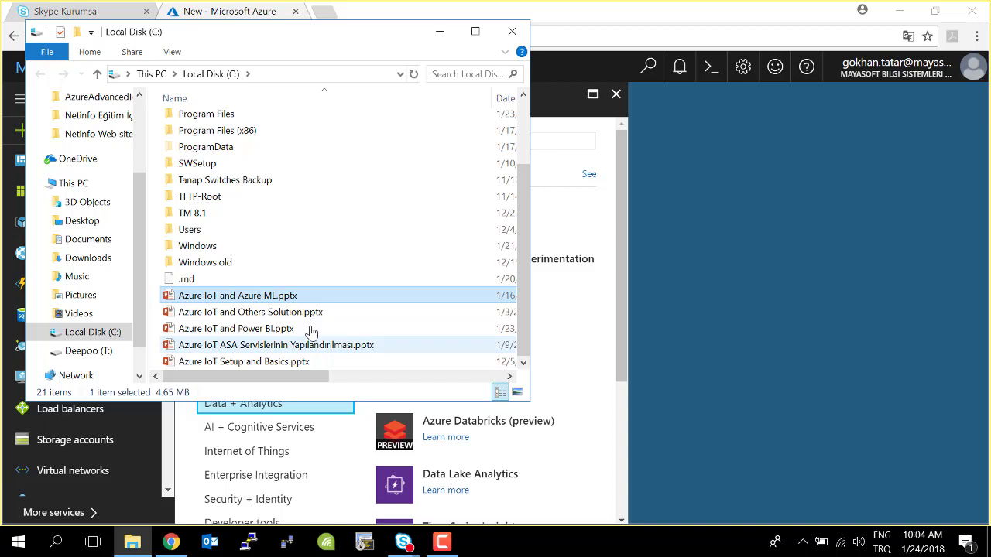
Open the presentation Azure IoT and Power BI.pptx from the root of Local Disk (C:) and close the folder window.
click(311, 333)
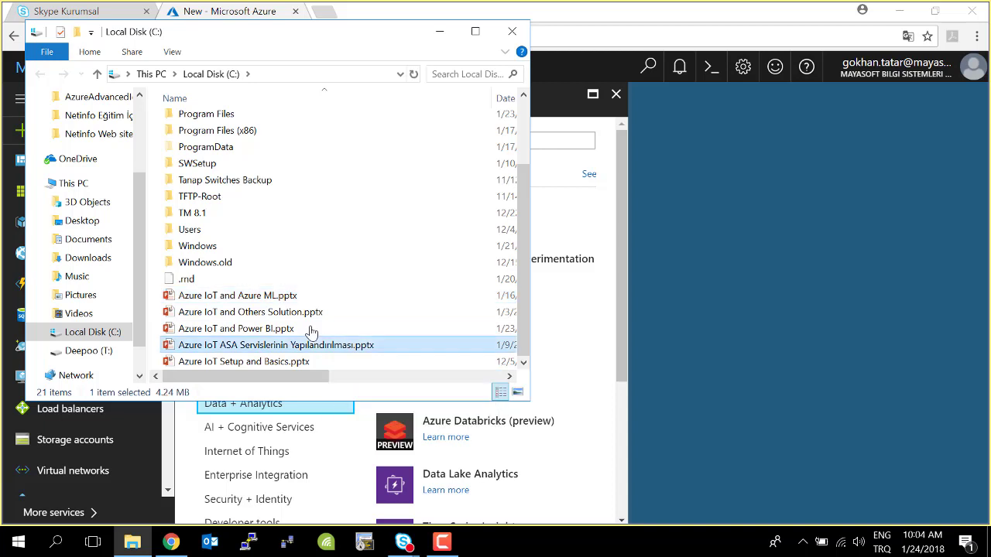
double_click(311, 331)
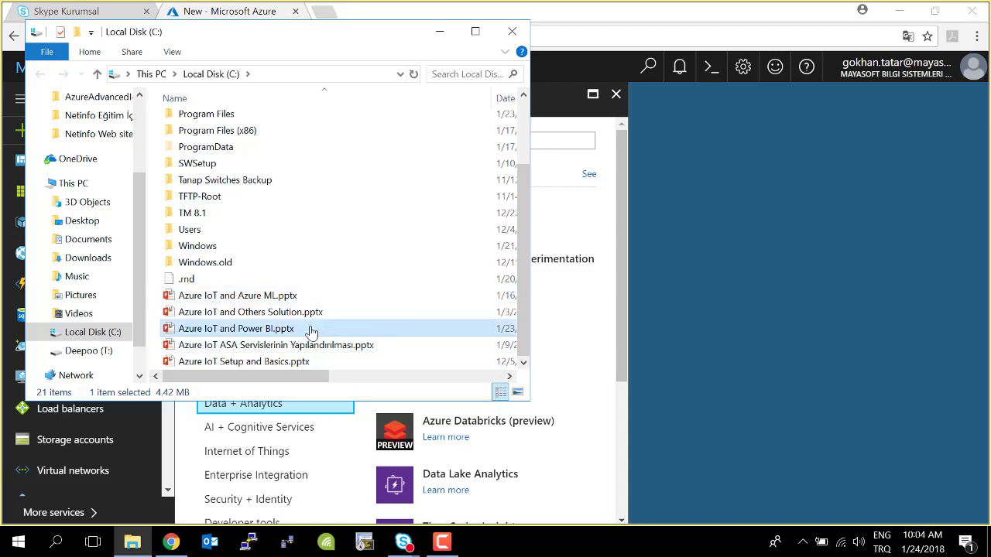
click(512, 31)
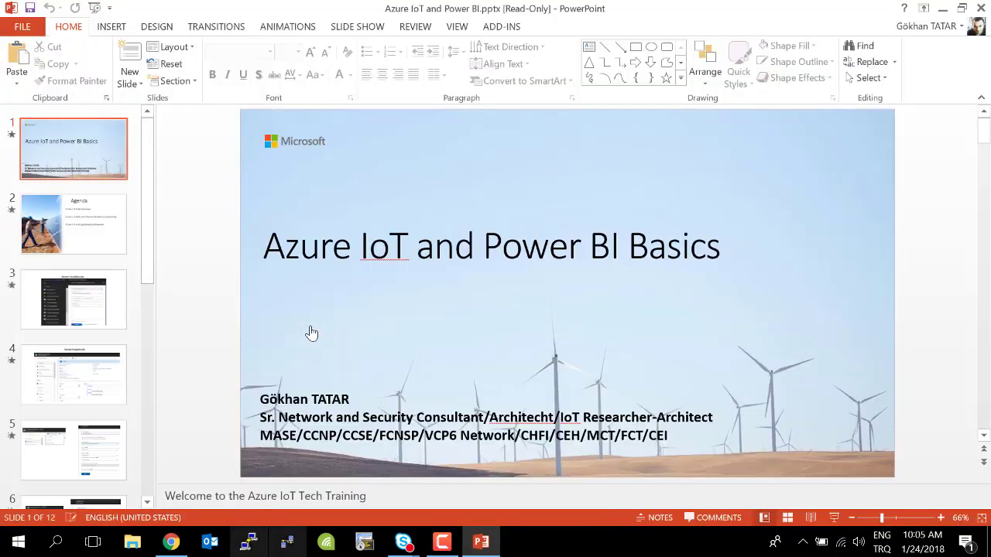
Share the whole desktop in the Azure IoT ve Power BI meeting in Skype for Business, accepting the screen-visibility notice.
click(402, 542)
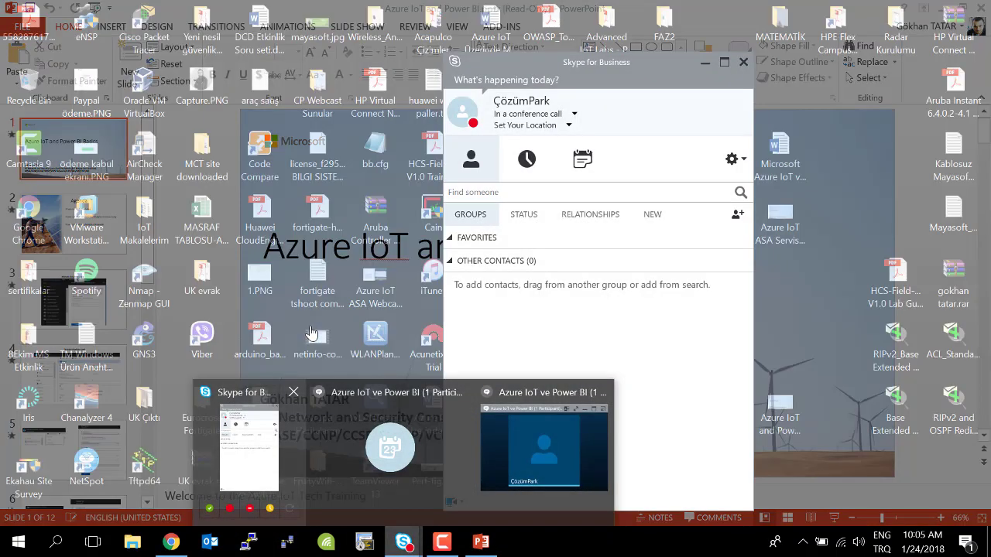
click(390, 447)
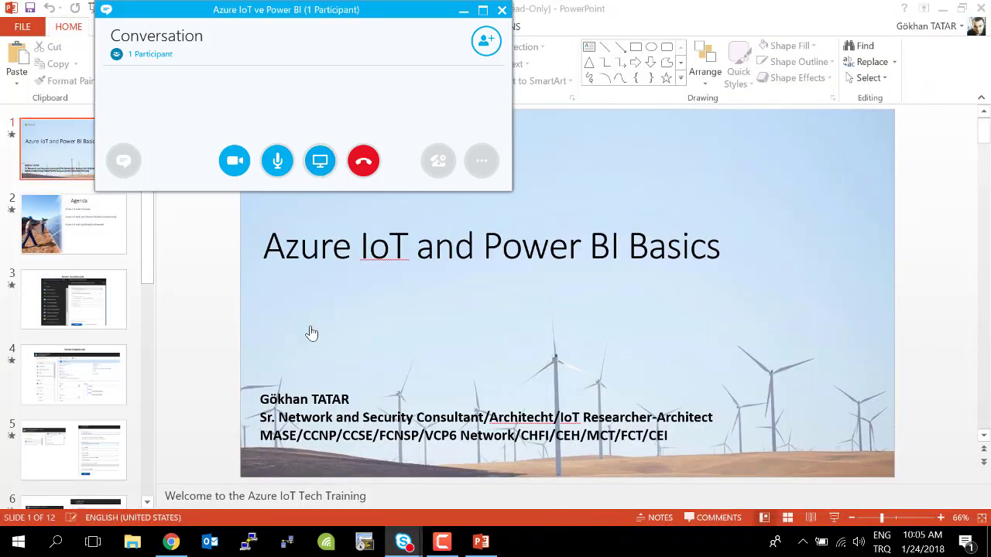
click(319, 161)
key(Down)
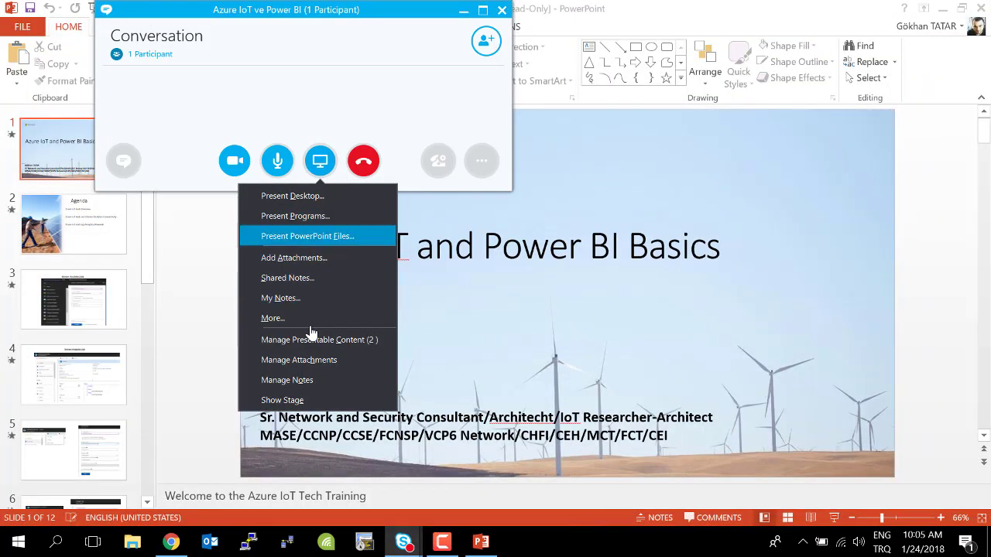
key(Up)
key(Up)
key(Return)
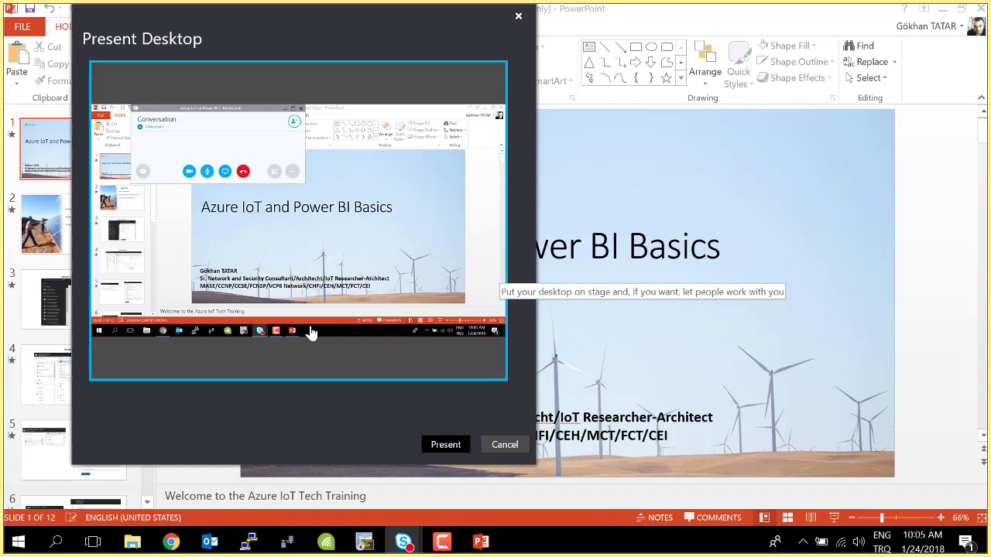
key(Return)
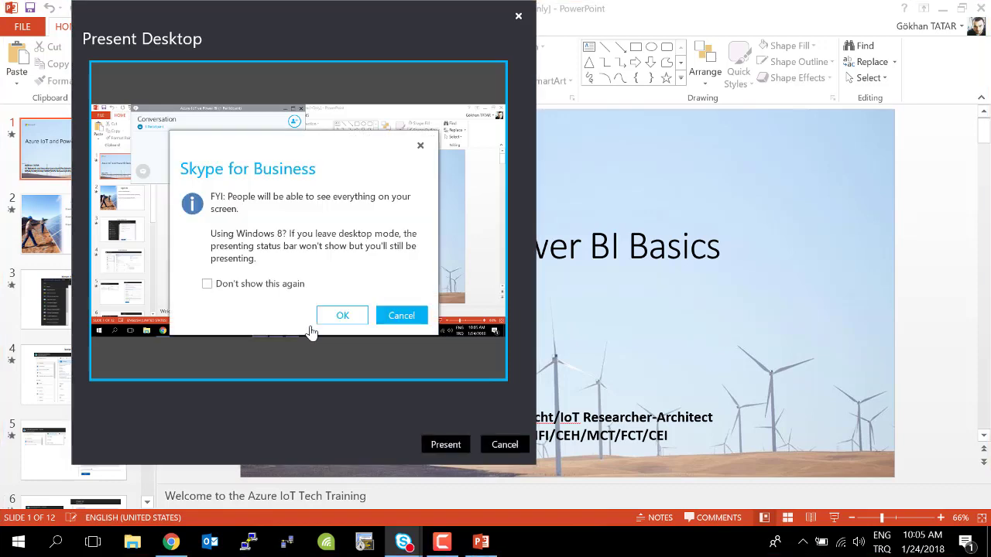
key(Return)
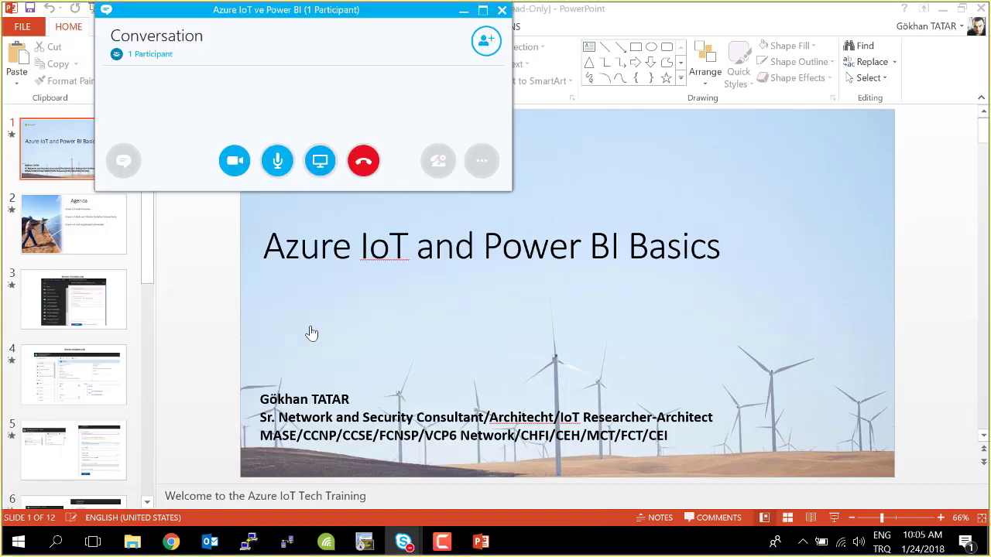
Go through the presentation up to slide 4, examining the two Stream Analytics Job slides.
scroll(312, 333, down, 2)
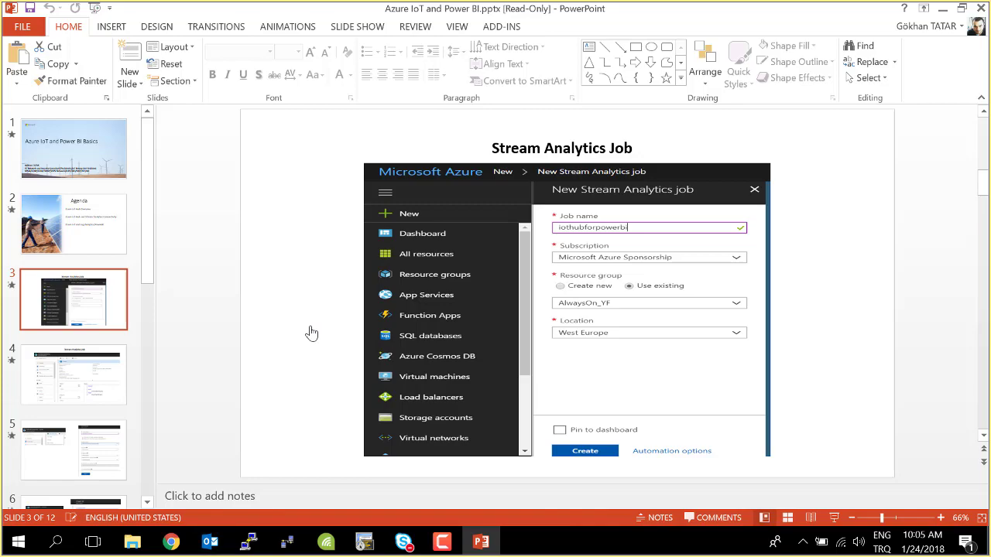
key(alt+Tab)
key(alt+Tab)
key(Page_Down)
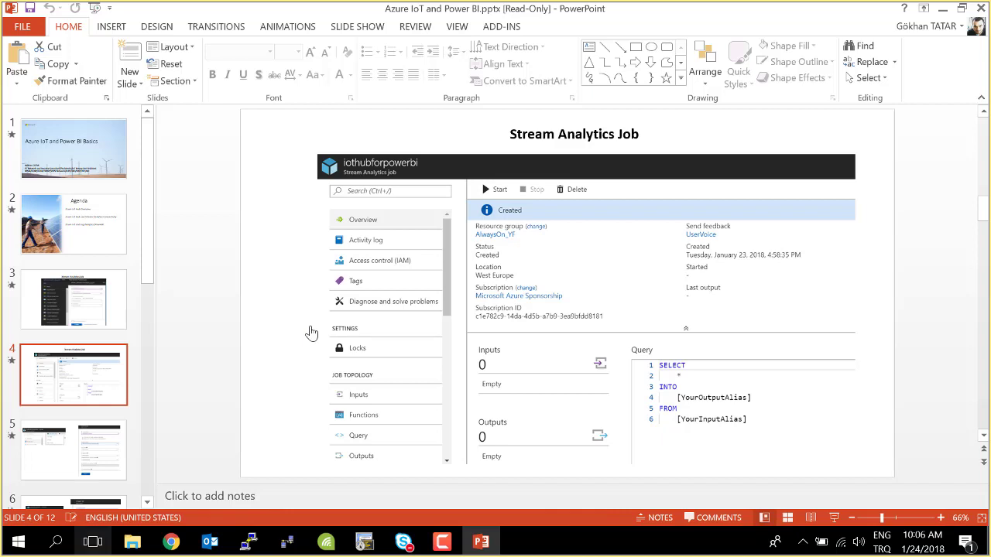
Switch to the Azure portal in Chrome, leave the New marketplace page and show the full list of resources.
click(171, 541)
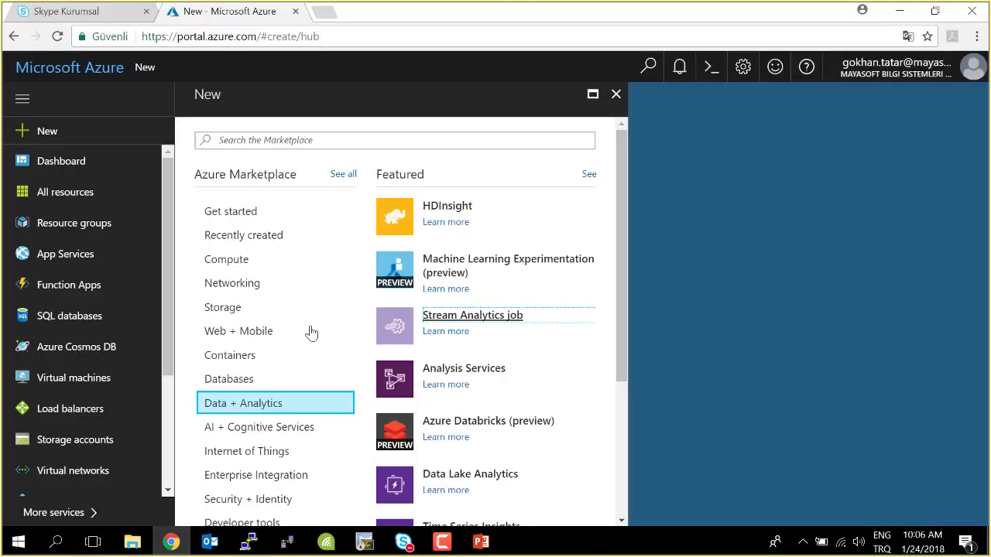
click(616, 93)
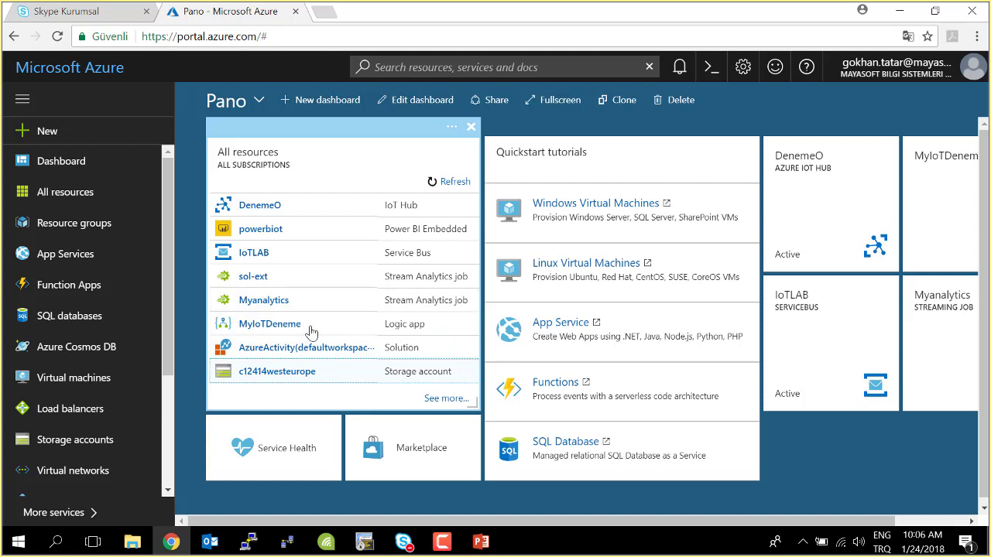
click(311, 331)
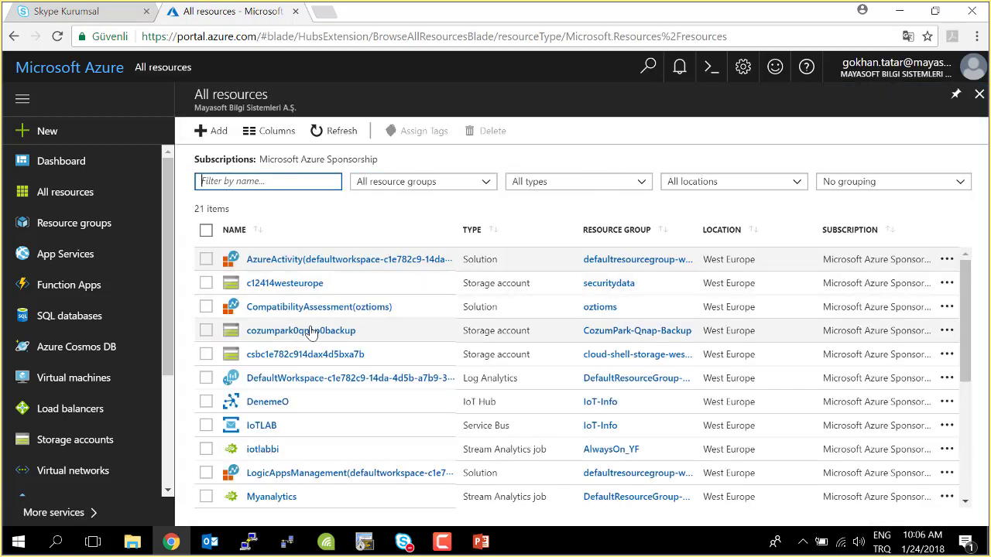
Look through the resource list and open the Stream Analytics job iotlabbi.
scroll(311, 331, down, 2)
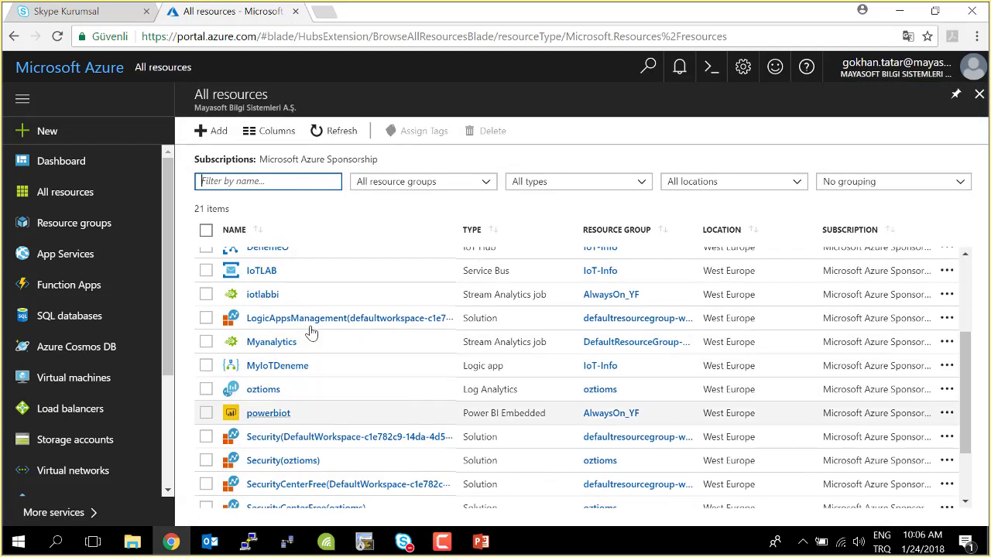
scroll(311, 331, down, 2)
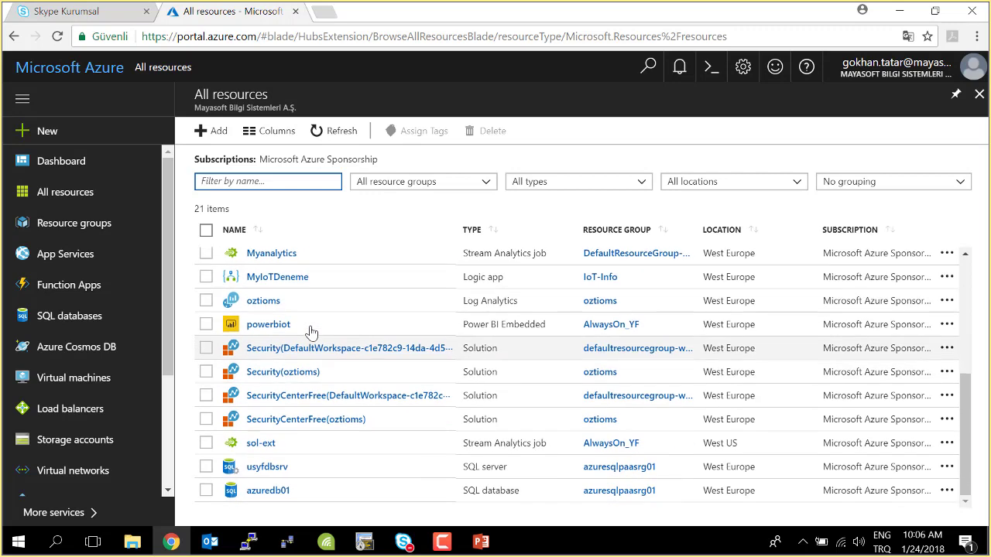
scroll(310, 332, up, 4)
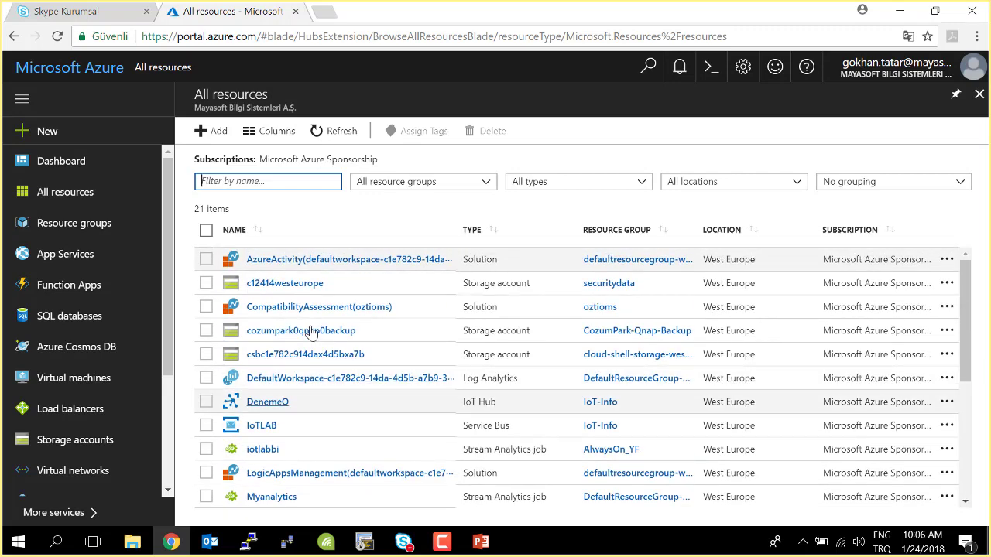
scroll(310, 331, down, 2)
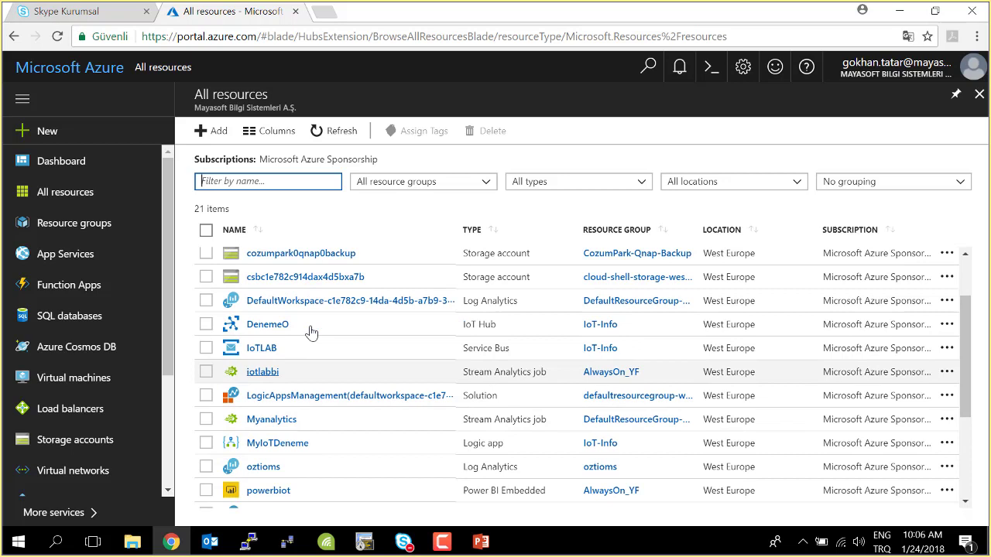
click(262, 372)
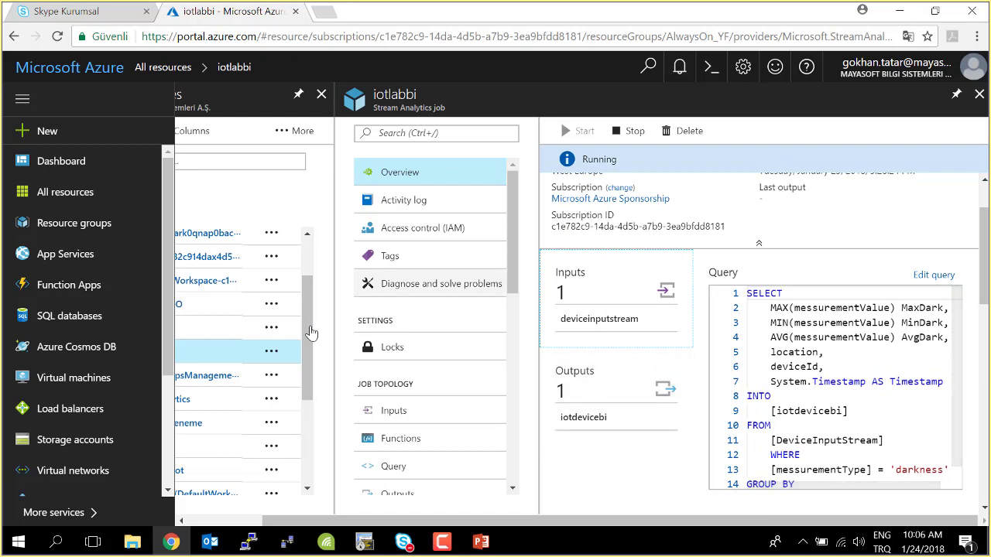
Examine the settings of the job's deviceinputstream input from IoT Hub alias to event compression type, then close its details.
scroll(430, 280, down, 1)
scroll(430, 264, down, 1)
click(393, 333)
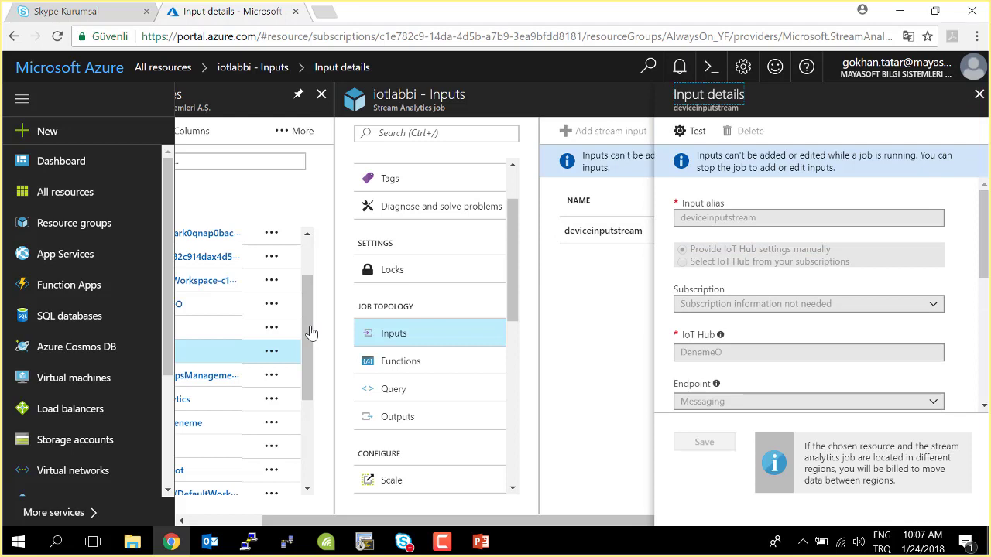
scroll(818, 294, down, 1)
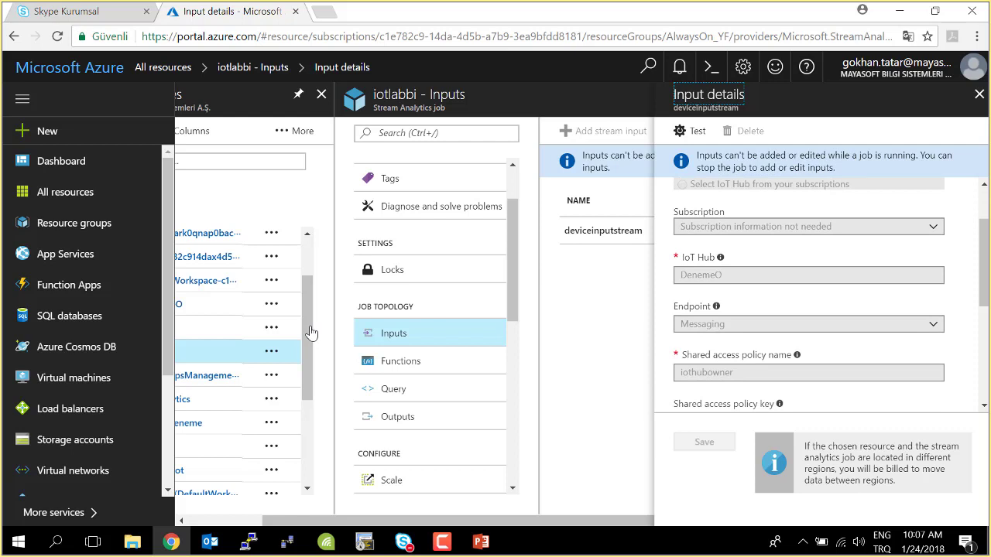
scroll(819, 294, down, 1)
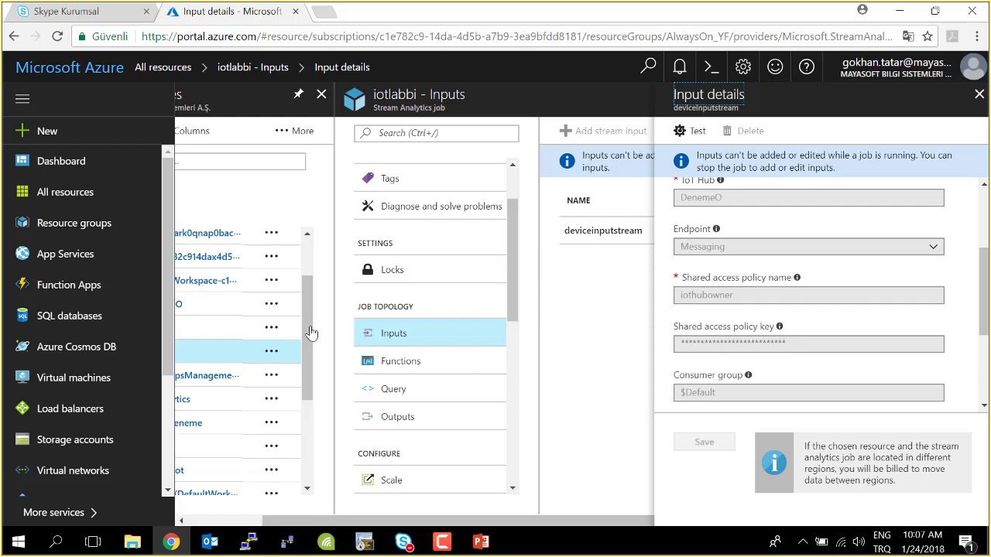
scroll(808, 294, down, 1)
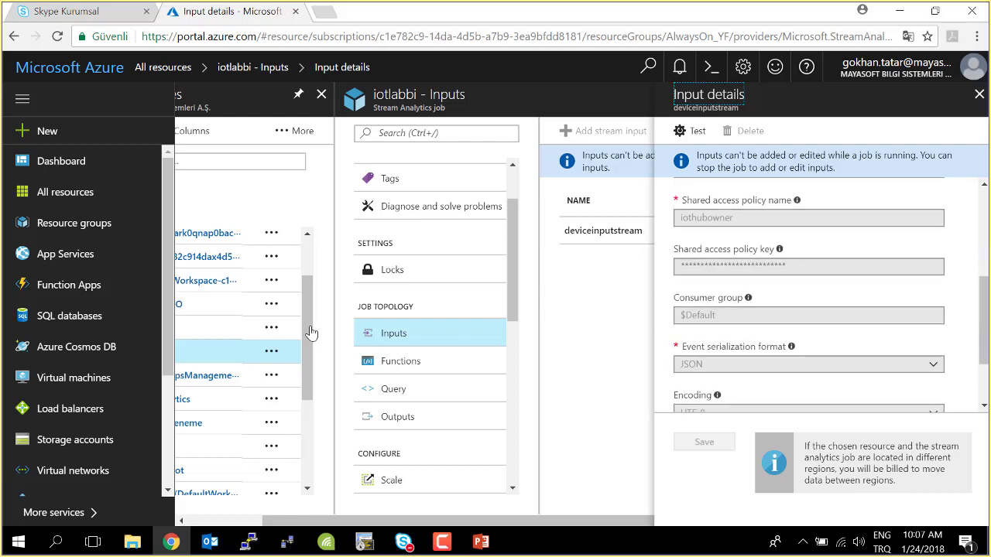
scroll(809, 294, down, 1)
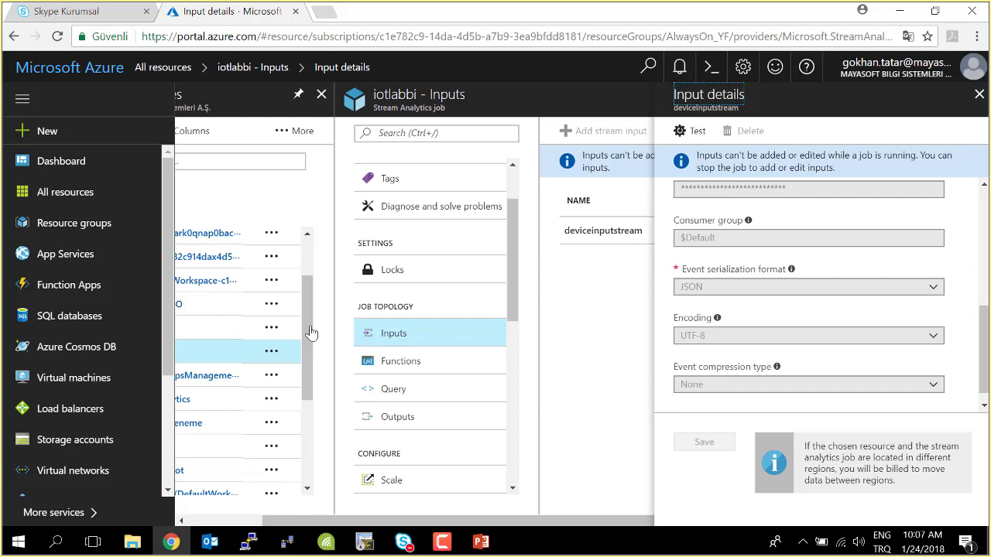
scroll(717, 318, down, 1)
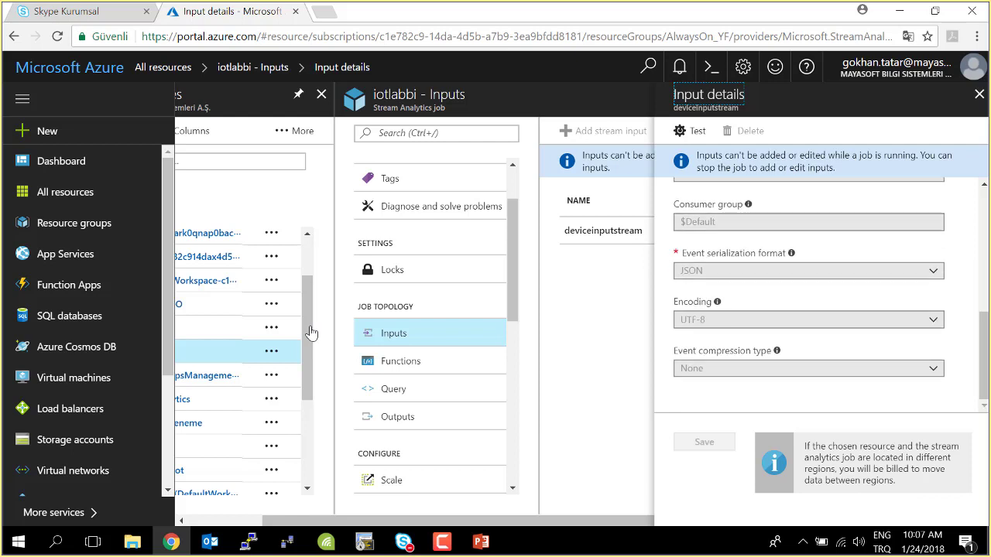
click(979, 94)
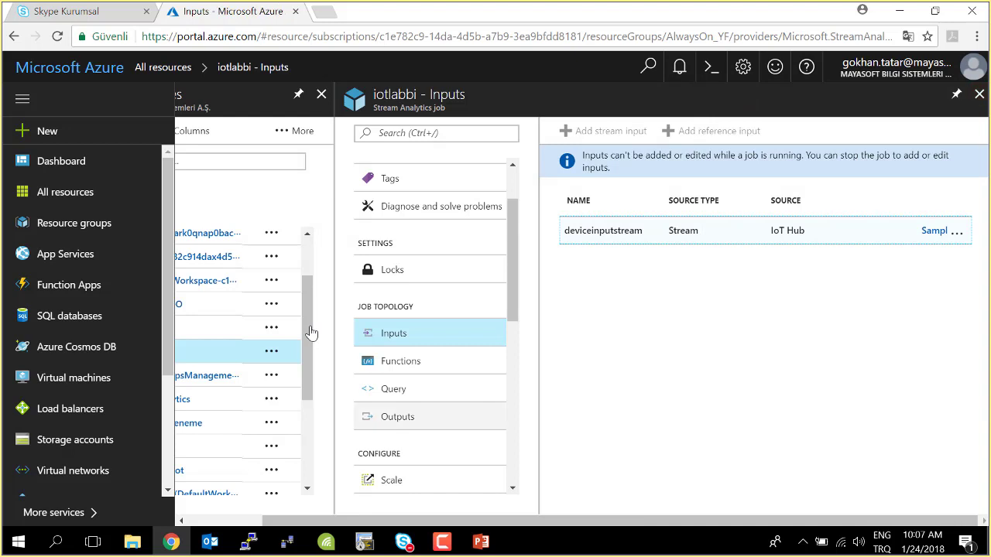
View the details of the job's iotdevicebi Power BI output, test its connection and return to the outputs list.
click(429, 416)
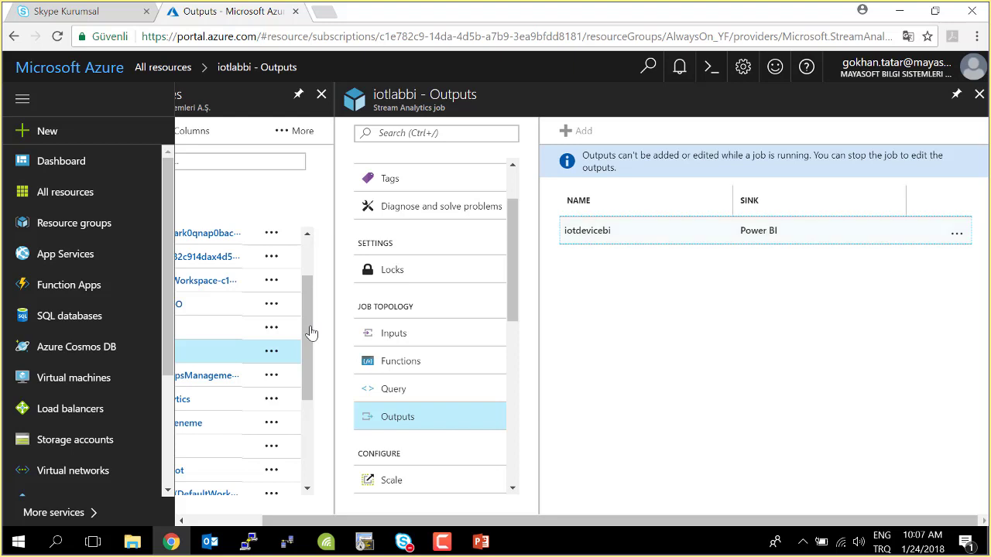
key(Return)
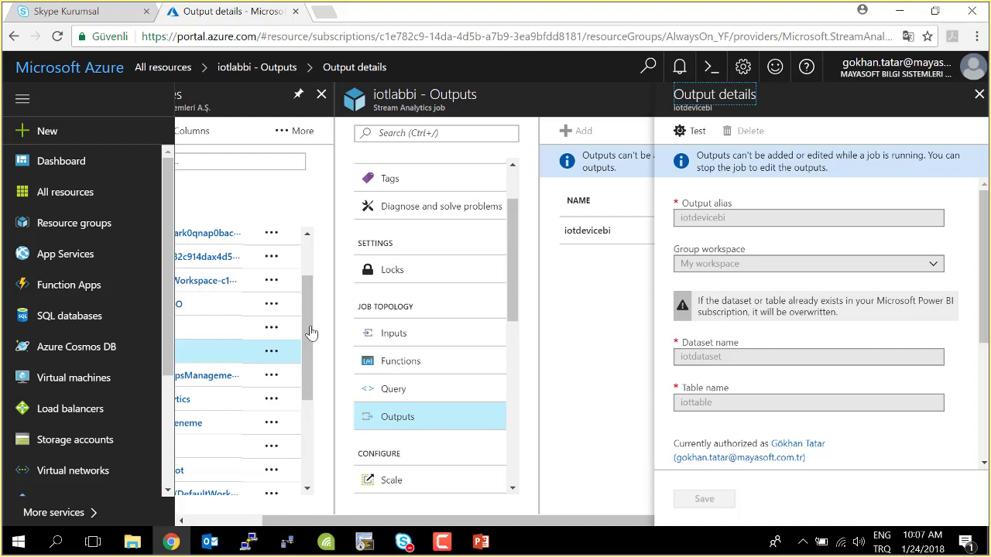
key(Tab)
key(Return)
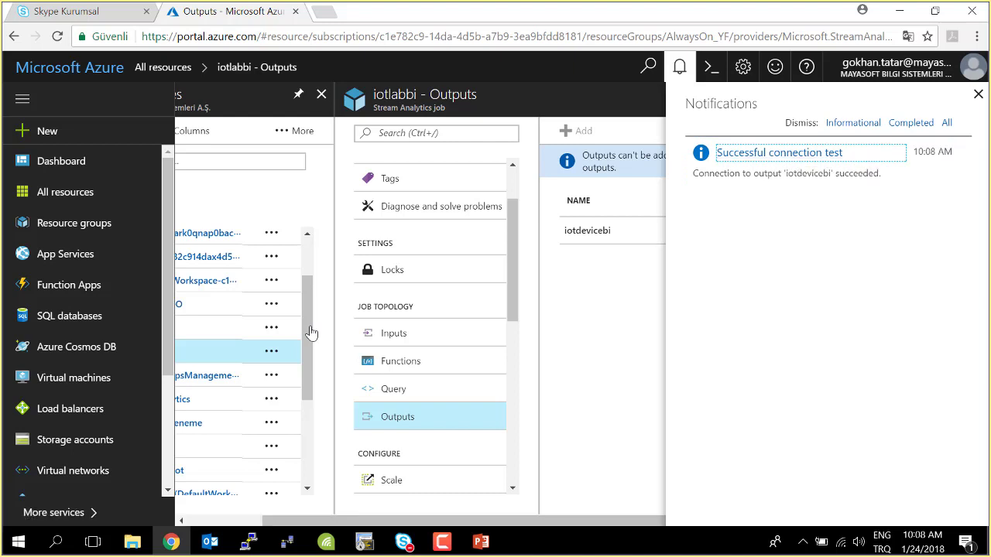
key(Escape)
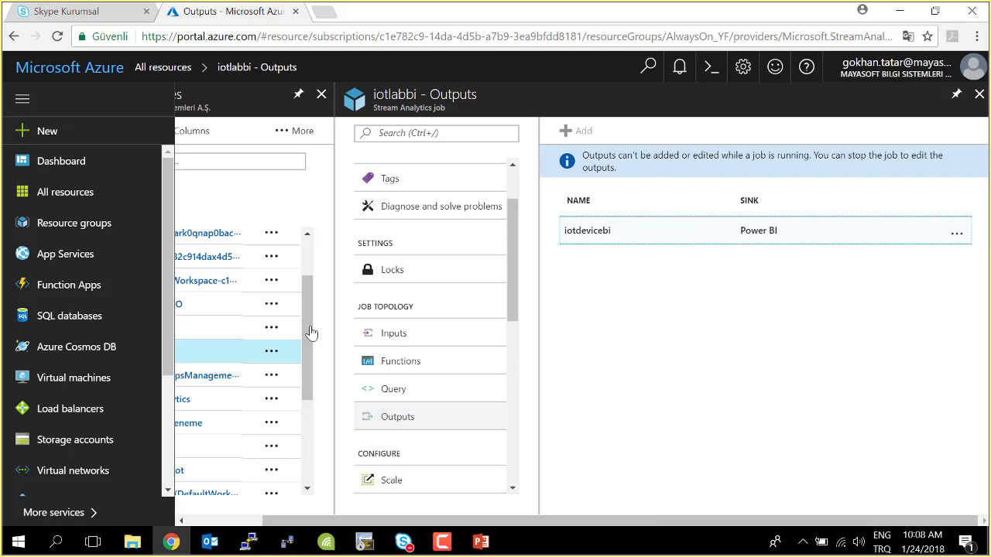
key(shift+Tab)
key(Tab)
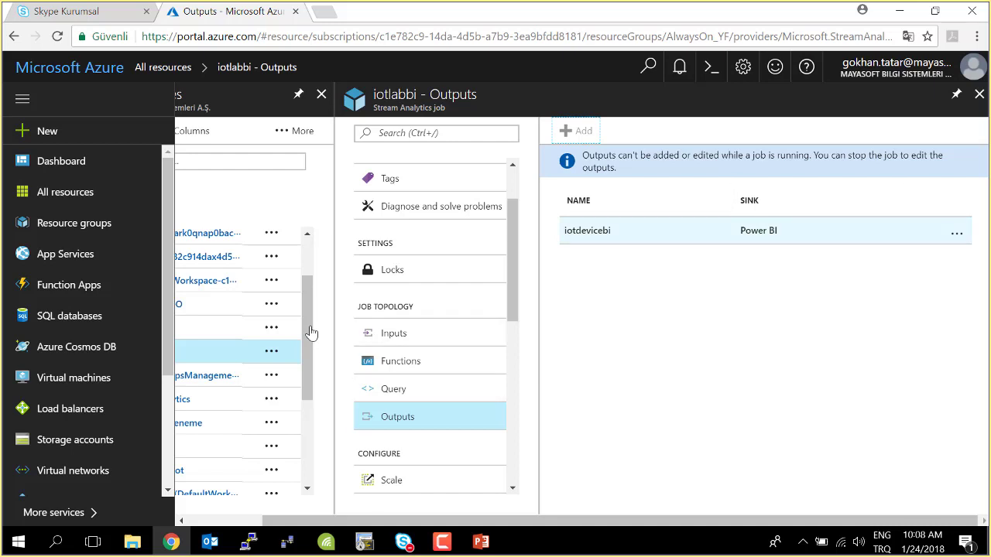
Open the job's query and examine its SELECT clause, highlighting the measurement aggregates and the location field.
click(430, 388)
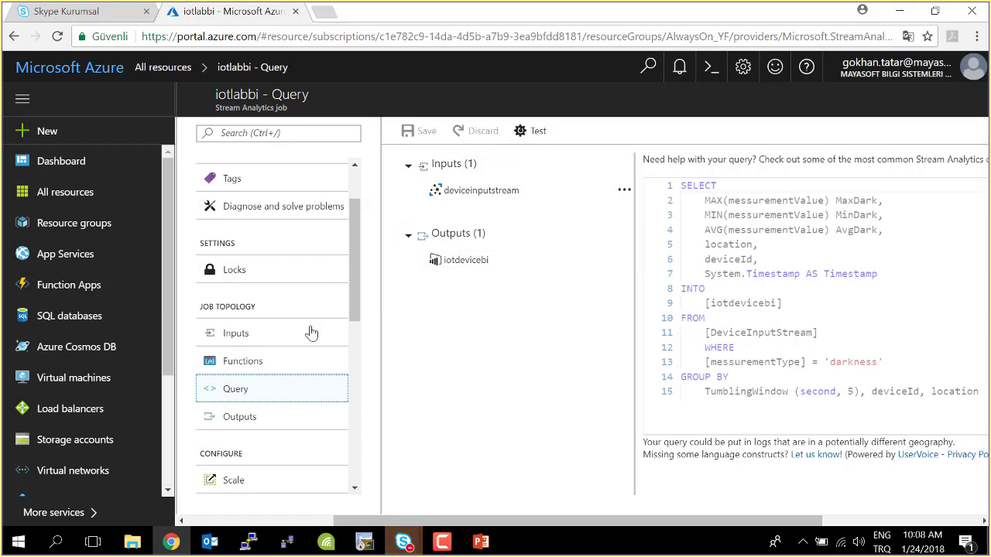
scroll(312, 333, right, 1)
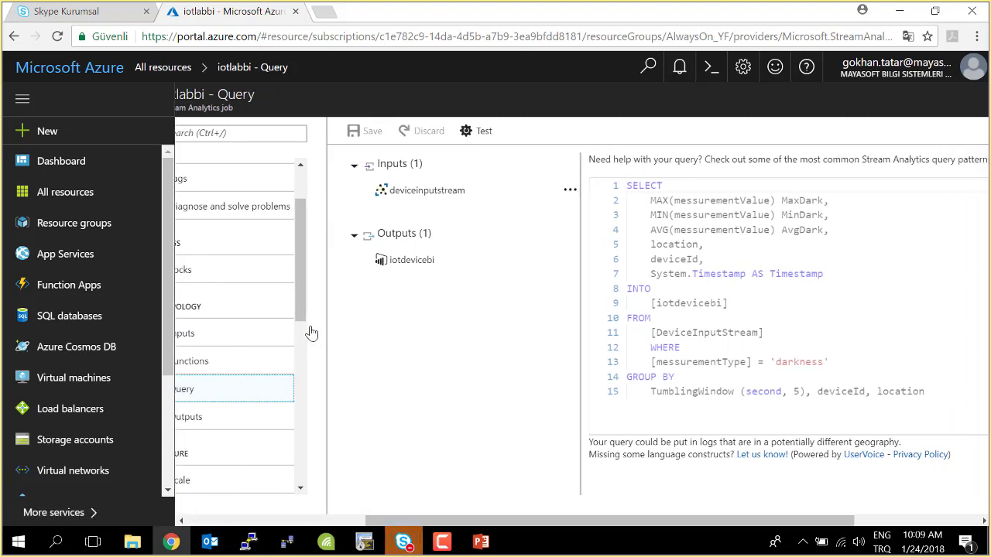
drag(675, 201, 703, 244)
drag(794, 200, 813, 230)
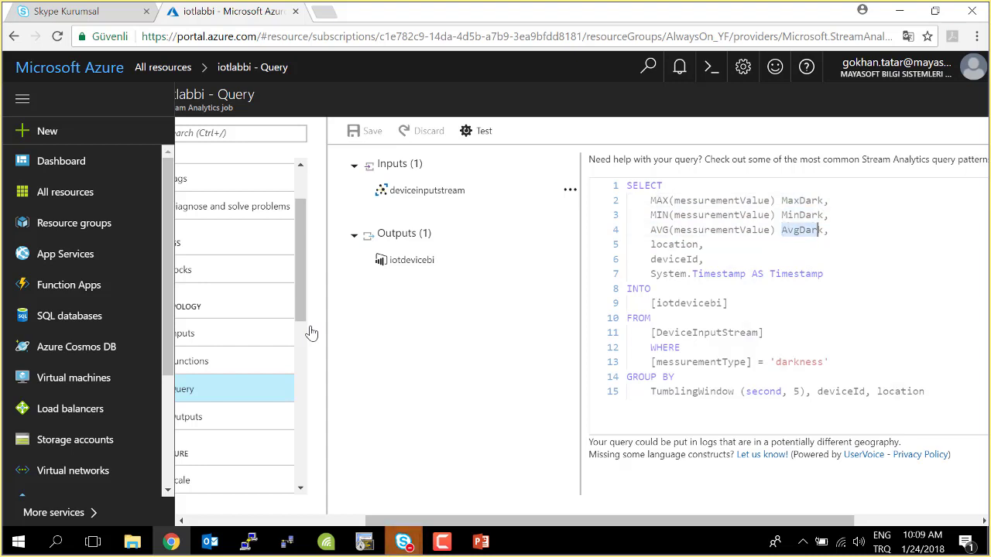
drag(703, 245, 633, 186)
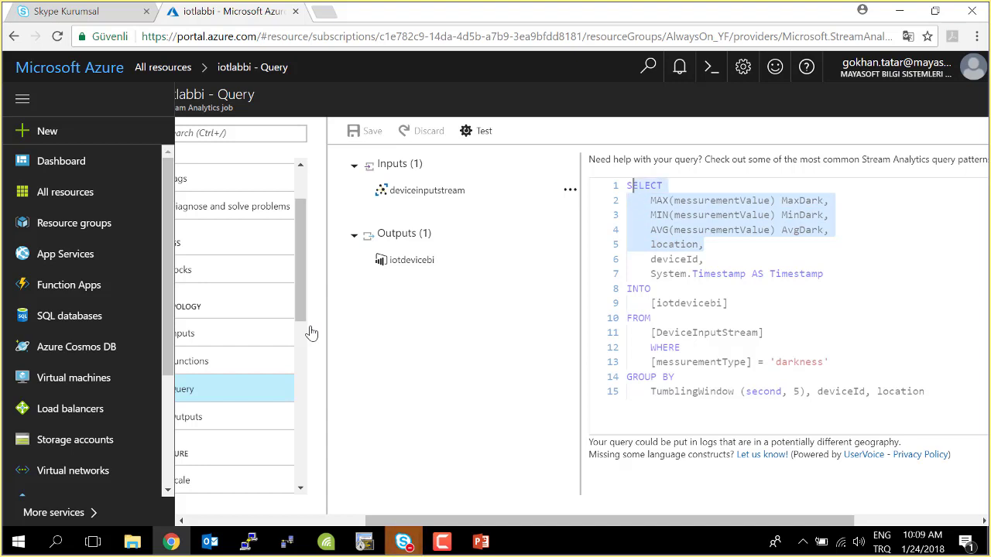
Highlight the System.Timestamp AS Timestamp field at the end of the query's SELECT clause.
drag(656, 260, 807, 274)
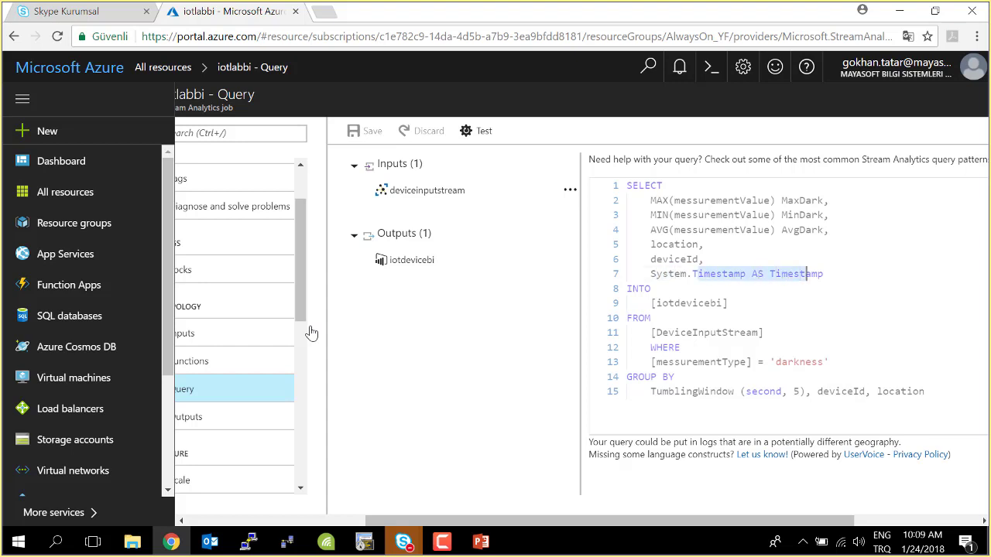
click(812, 274)
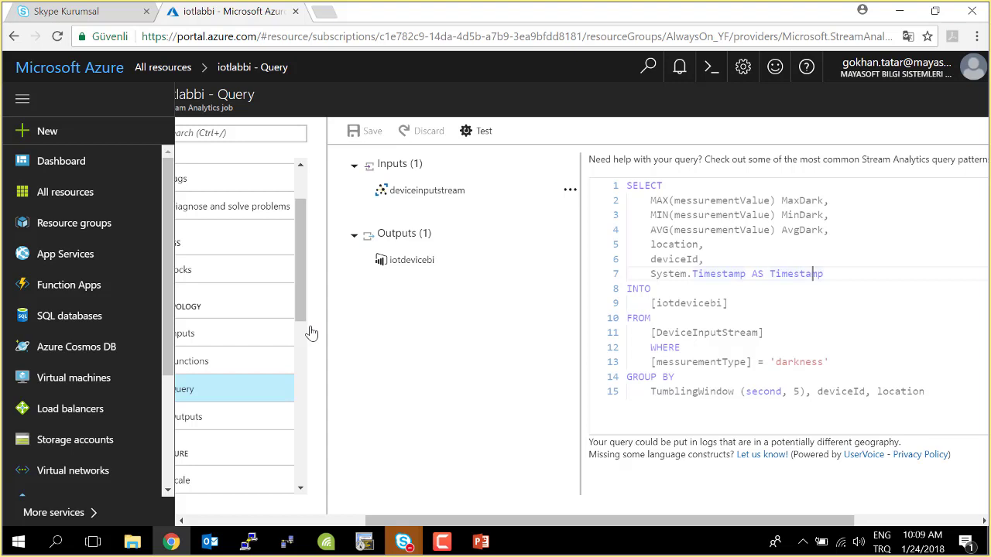
drag(824, 274, 627, 274)
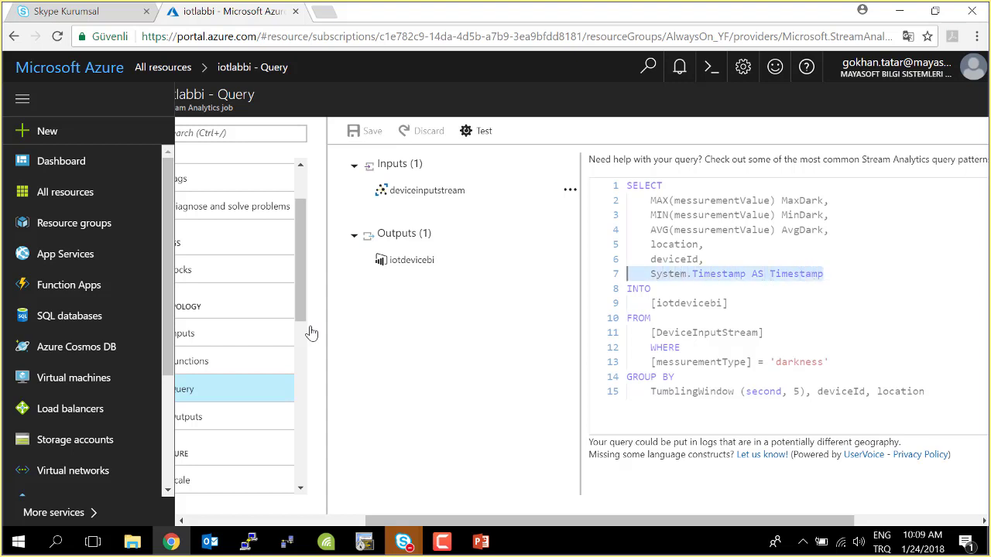
Examine the query's INTO clause, highlighting the iotdevicebi output.
double_click(639, 288)
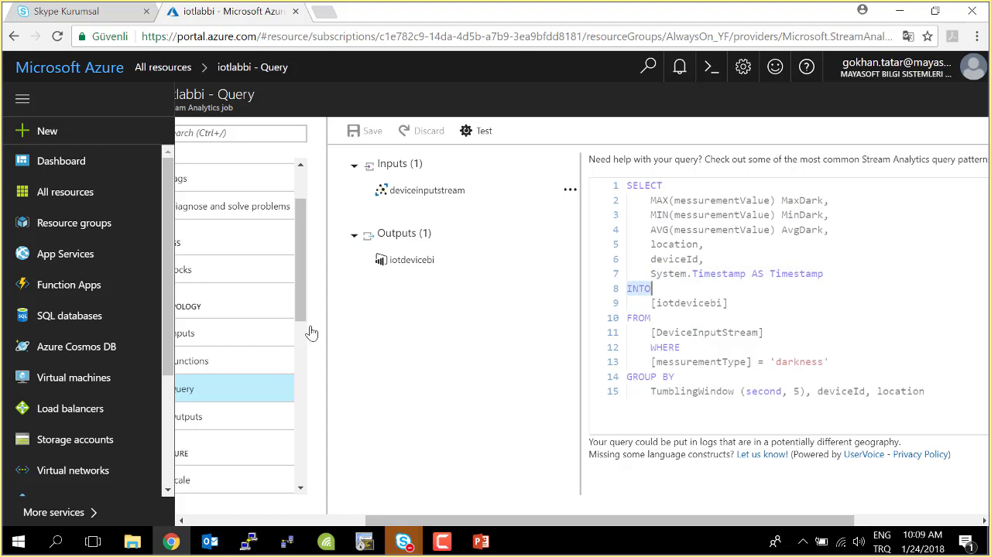
mouse_move(627, 288)
mouse_down()
mouse_move(725, 303)
mouse_move(633, 303)
mouse_up()
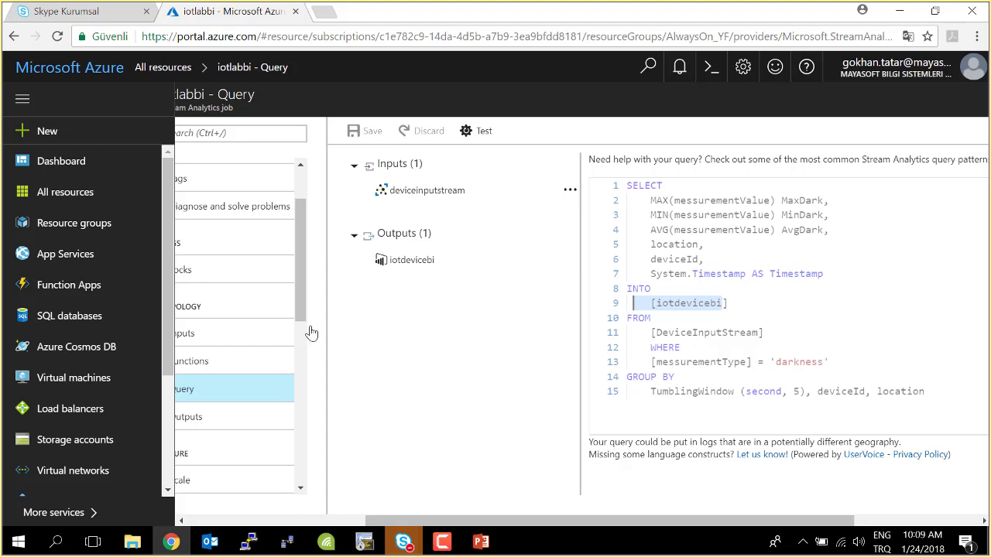
click(669, 304)
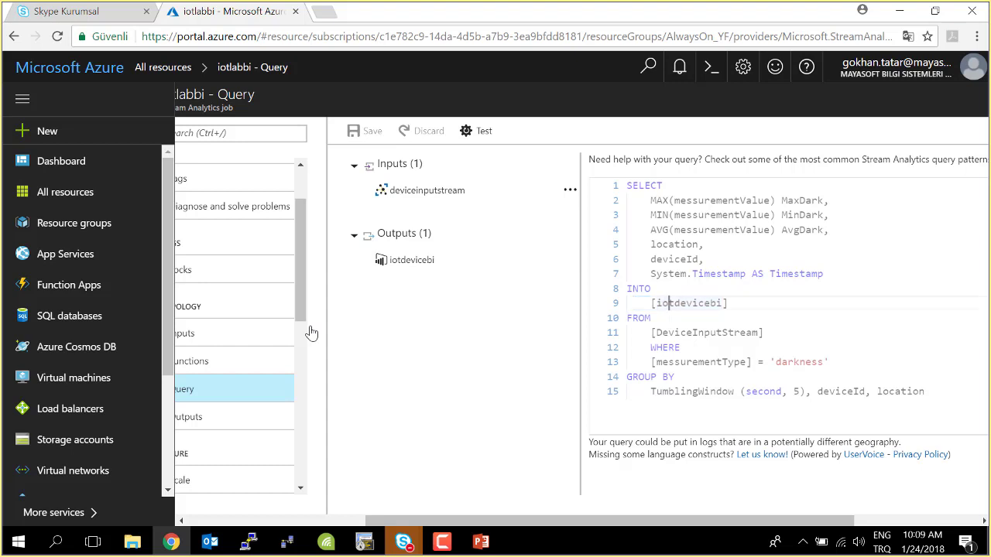
click(698, 304)
drag(716, 304, 627, 288)
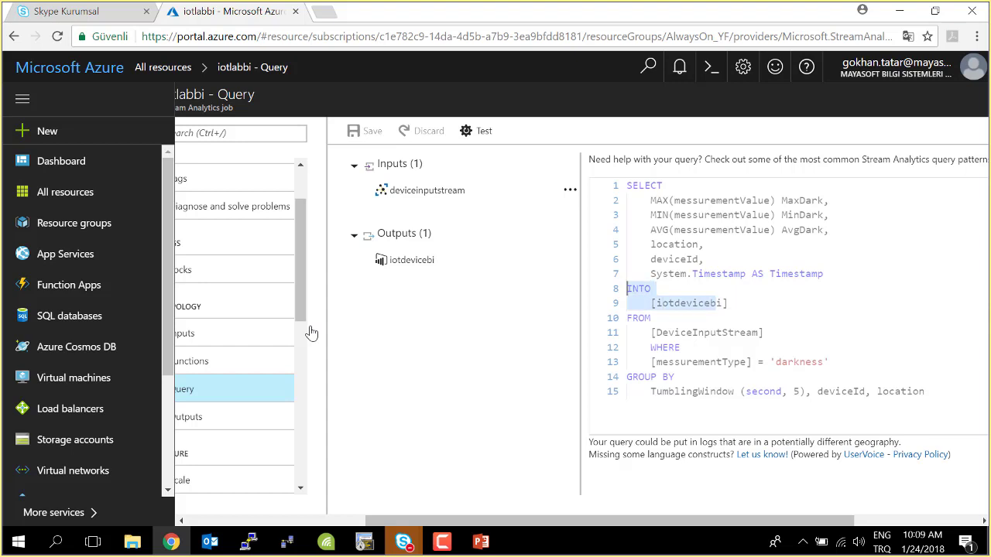
key(Right)
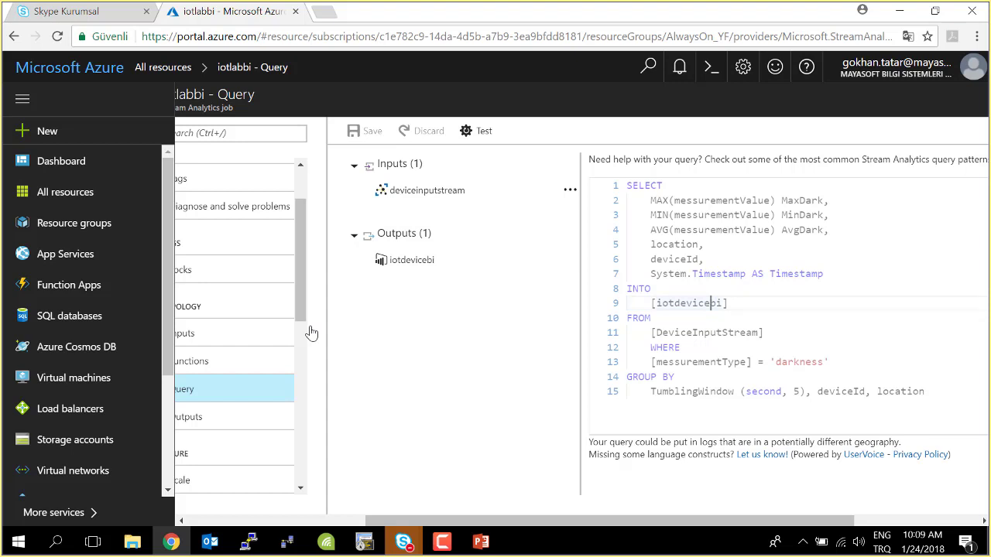
key(Right)
key(shift+Up)
key(shift+Home)
key(shift+Right)
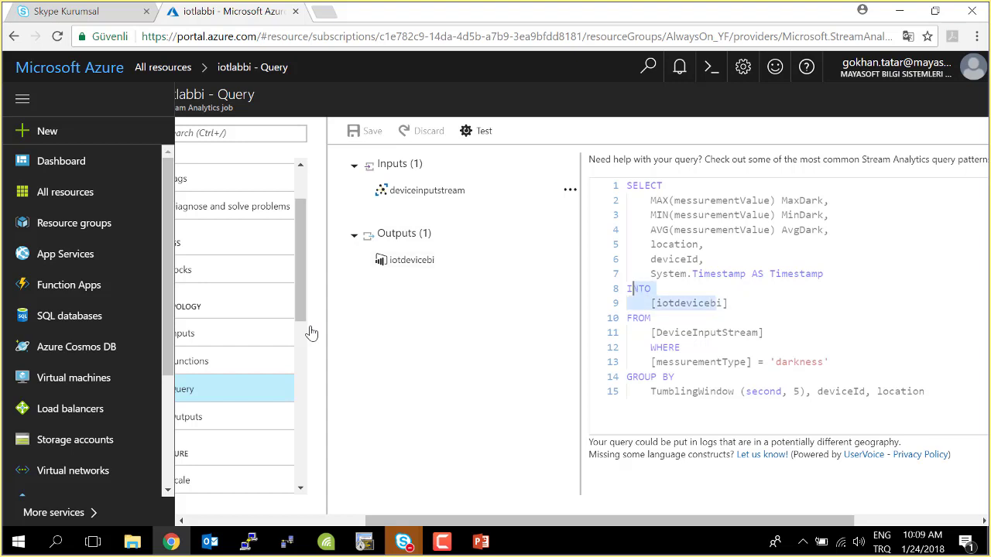
Examine the query's FROM clause, highlighting the DeviceInputStream input.
drag(639, 318, 759, 332)
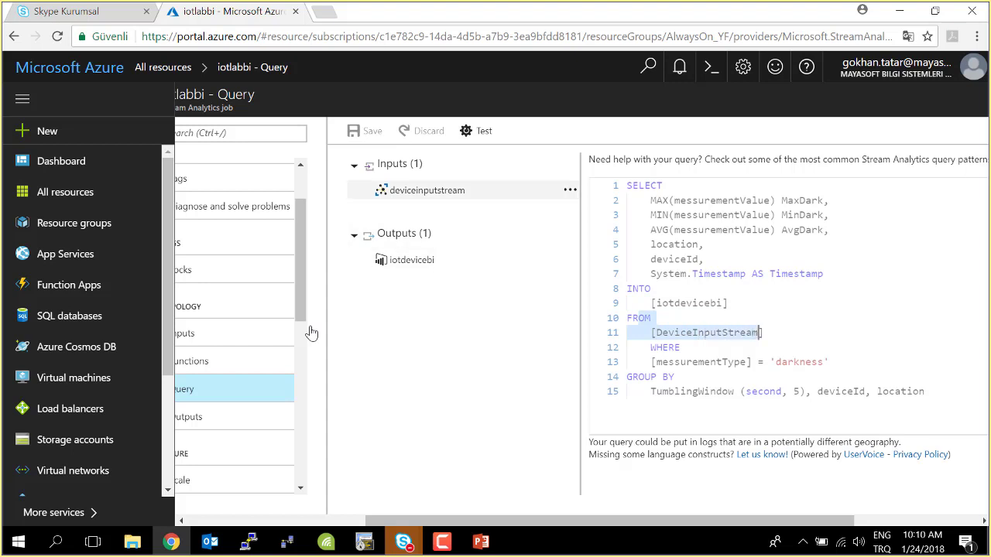
key(End)
key(shift+Left)
key(shift+Left)
key(shift+Left)
key(shift+Left)
key(shift+Left)
key(shift+Left)
key(shift+Left)
key(shift+Left)
key(shift+Left)
key(shift+Left)
key(shift+Left)
key(shift+Left)
key(shift+Left)
key(shift+Left)
key(shift+Left)
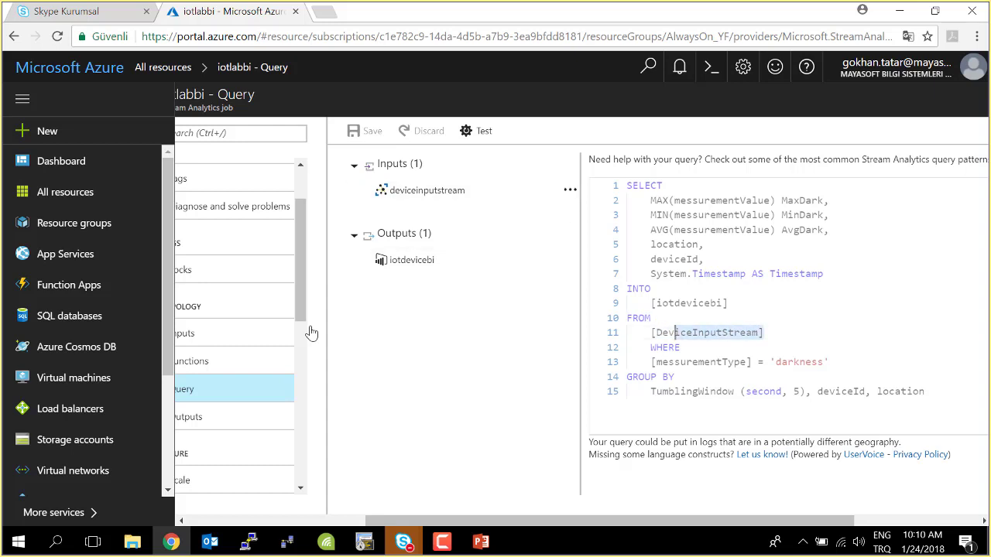
Examine the WHERE condition, highlighting messurementType and its 'darkness' value.
key(Down)
key(Down)
key(Home)
key(Right)
key(shift+Right)
key(shift+Right)
key(shift+Right)
key(shift+Right)
key(shift+Right)
key(shift+Right)
key(shift+Right)
key(shift+Right)
key(shift+Right)
key(shift+Right)
key(shift+Right)
key(shift+Right)
key(shift+Right)
key(shift+Right)
key(shift+Right)
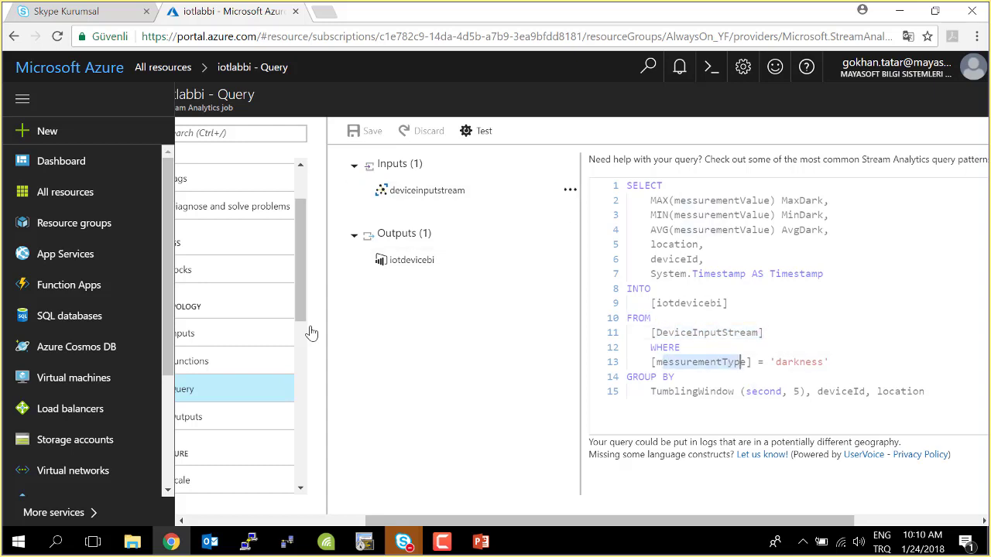
key(shift+Down)
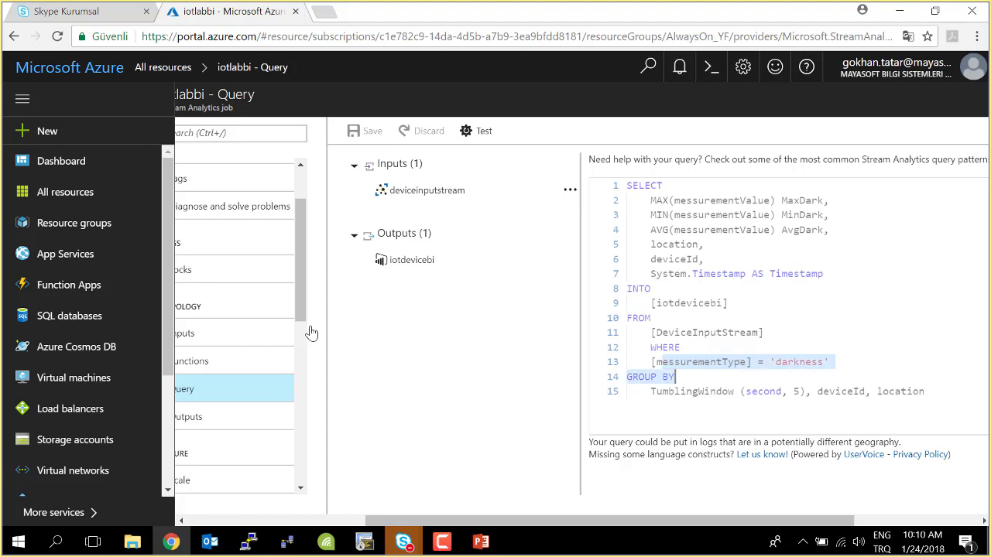
drag(776, 362, 817, 361)
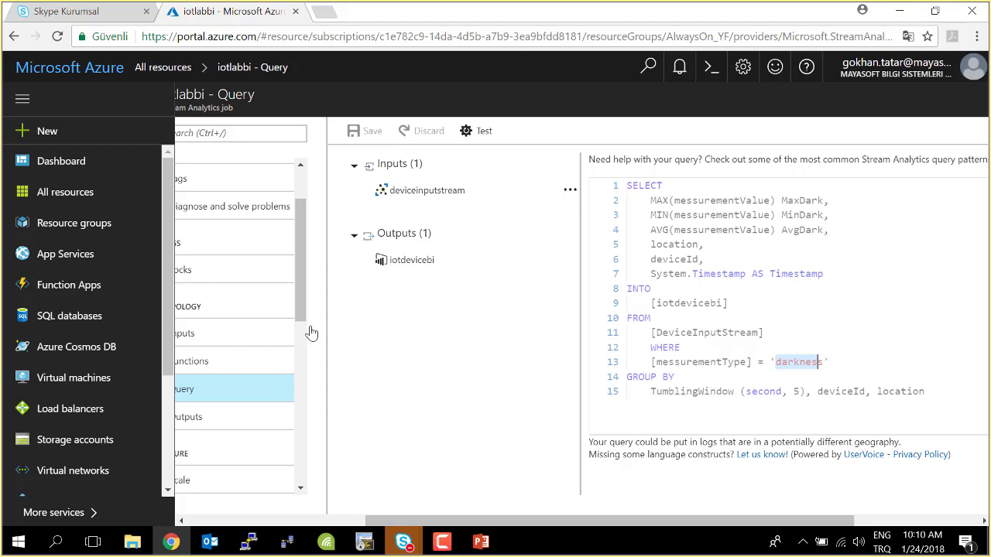
Examine the GROUP BY clause, highlighting the start of its TumblingWindow (second, 5) expression.
key(Down)
key(Home)
key(shift+Right)
key(shift+Right)
key(shift+Right)
key(shift+Right)
key(shift+Right)
key(shift+Right)
key(shift+Right)
key(shift+Right)
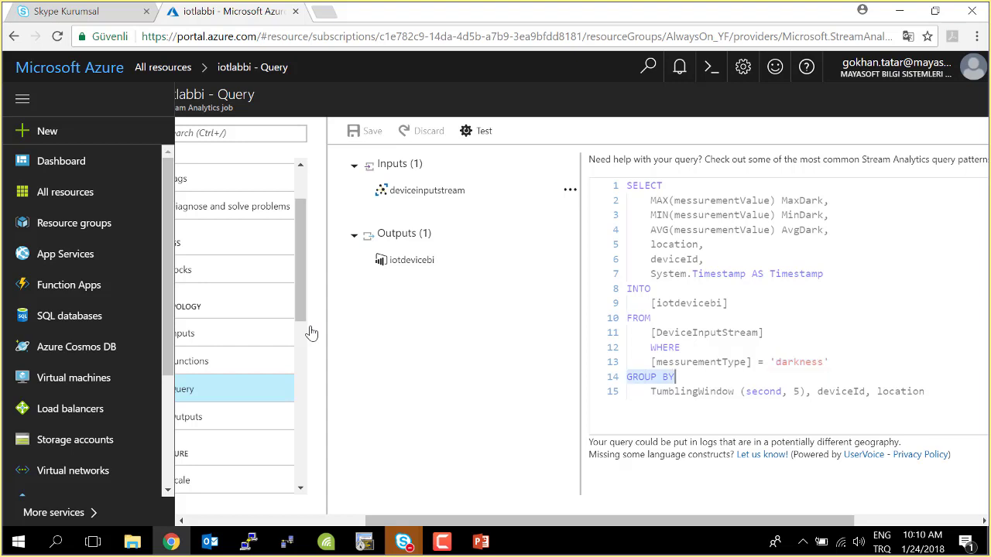
key(Down)
key(Home)
key(shift+Right)
key(shift+Right)
key(shift+Right)
key(shift+Right)
key(shift+Right)
key(shift+Right)
key(shift+Right)
key(shift+Right)
key(shift+Right)
key(shift+Right)
key(shift+Right)
key(shift+Right)
key(shift+Right)
key(shift+Right)
key(Right)
key(Right)
key(Right)
key(Right)
key(shift+Right)
key(shift+Right)
key(shift+Right)
key(shift+Right)
key(shift+Right)
key(shift+Right)
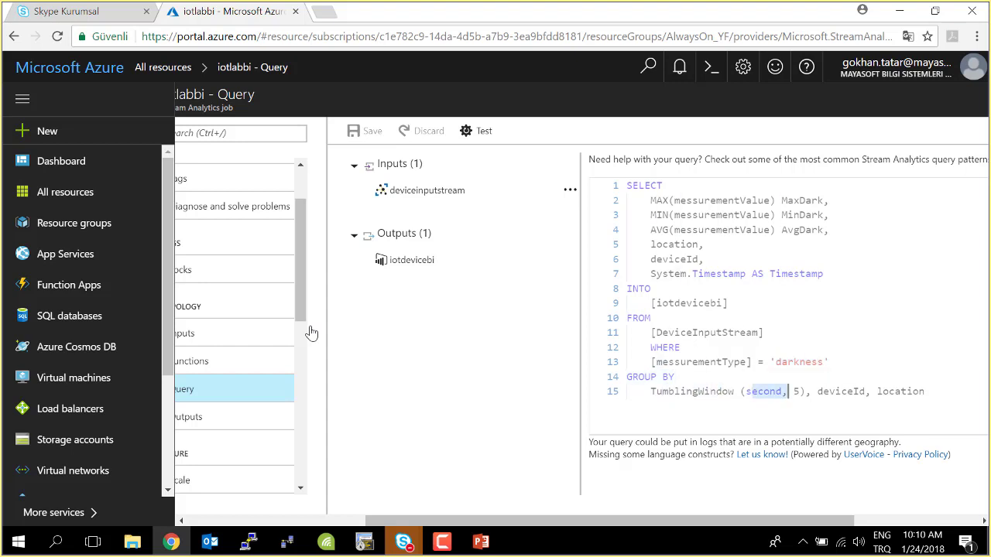
Highlight the deviceId and location fields that follow the tumbling window in the GROUP BY line.
key(Right)
key(Right)
key(Right)
key(Right)
key(Right)
key(Right)
key(Right)
key(shift+Right)
key(shift+Right)
key(Right)
key(Right)
key(Right)
key(Right)
key(shift+Right)
key(shift+Right)
key(shift+Right)
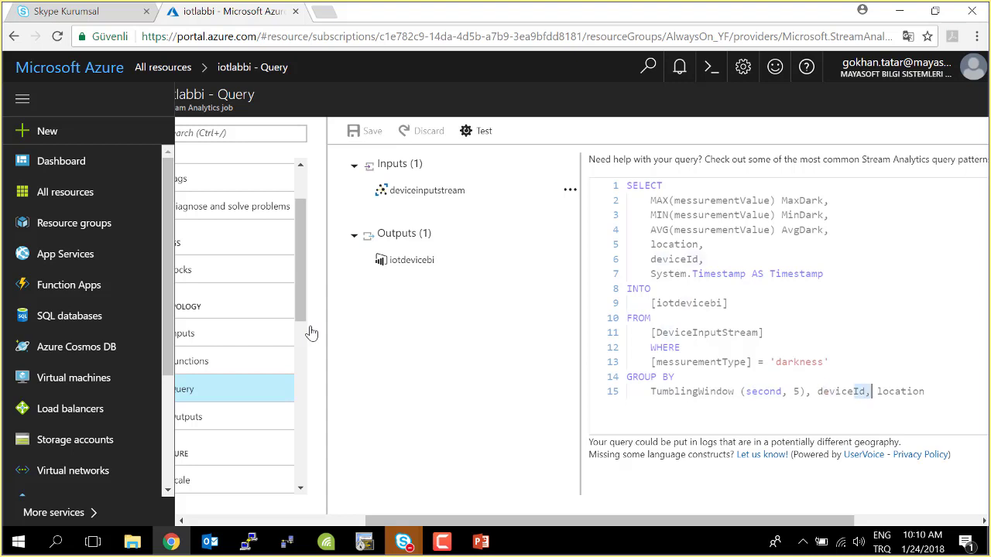
key(Left)
key(shift+Right)
key(shift+Right)
key(shift+Right)
key(shift+Right)
key(shift+Right)
key(shift+Right)
key(shift+Right)
key(shift+Right)
key(shift+Right)
key(shift+Right)
key(shift+Right)
key(shift+Right)
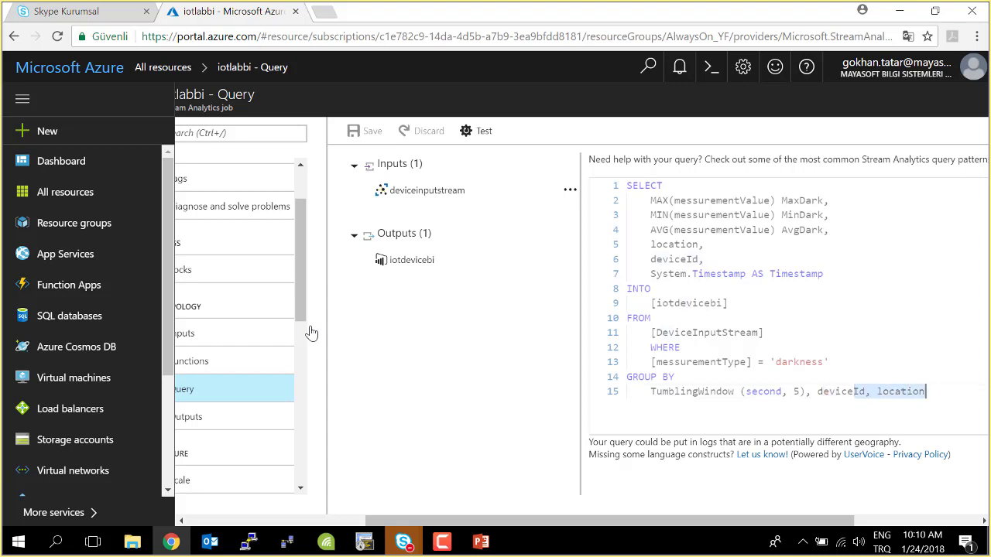
Clear the stray text selection and return to the iotlabbi job's overview to review its status, inputs, outputs and query.
drag(610, 159, 626, 185)
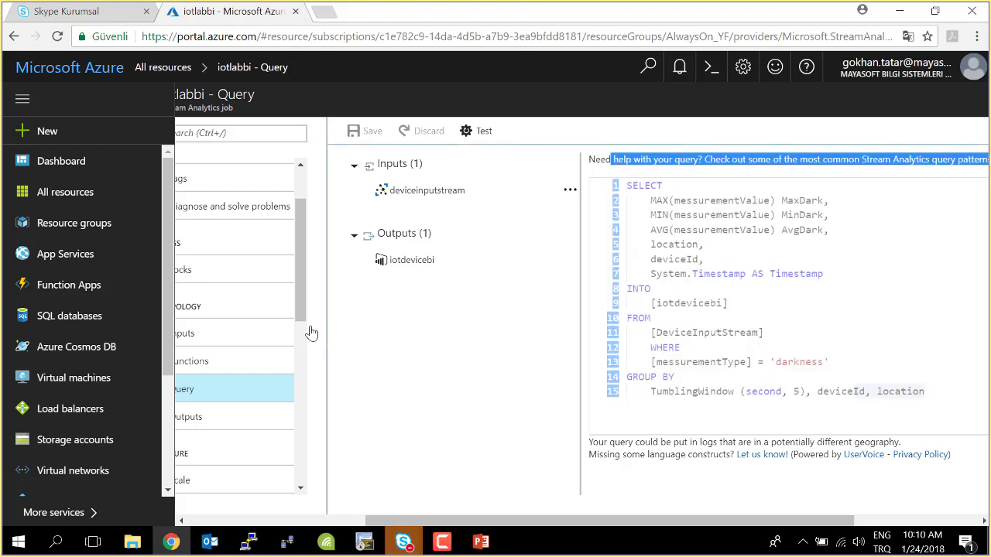
click(311, 333)
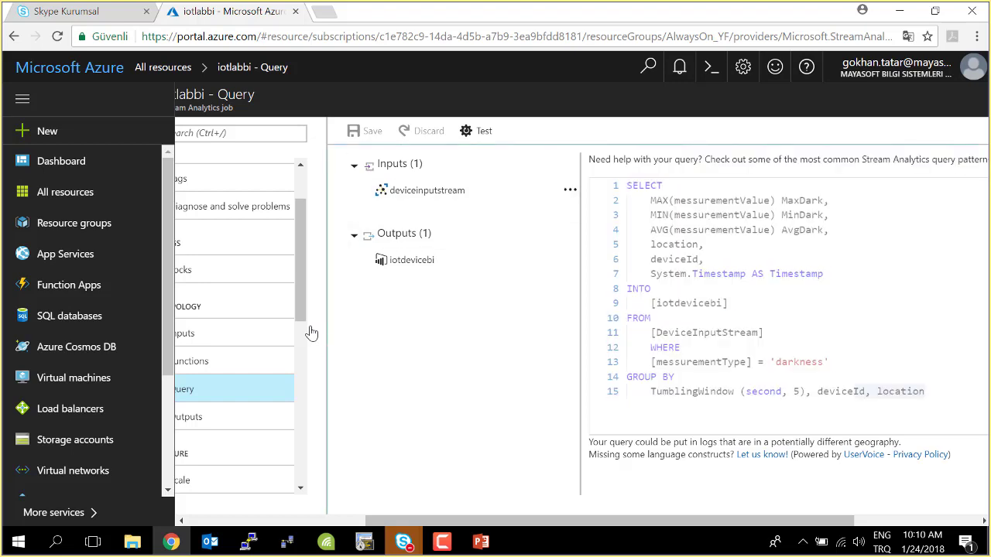
drag(495, 521, 371, 520)
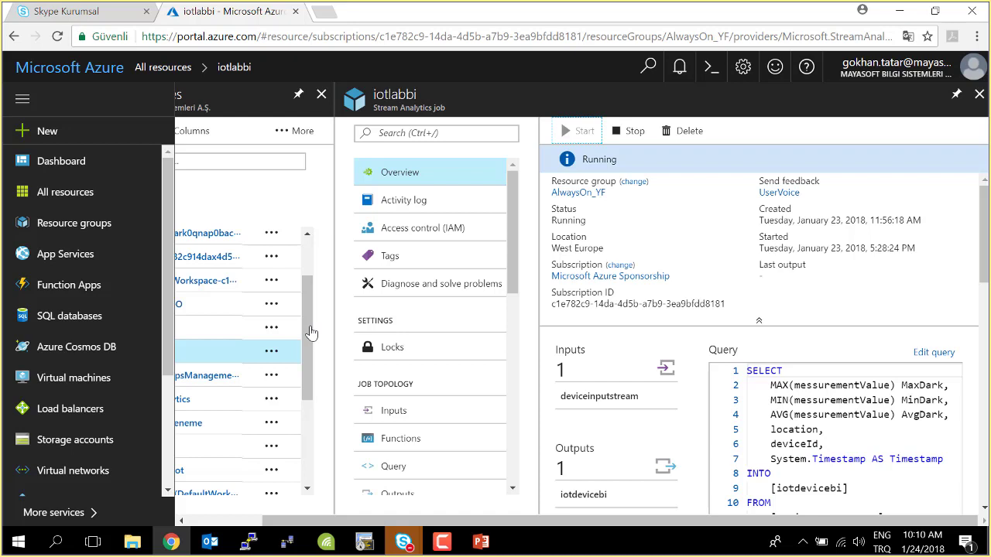
drag(983, 235, 983, 395)
key(Page_Down)
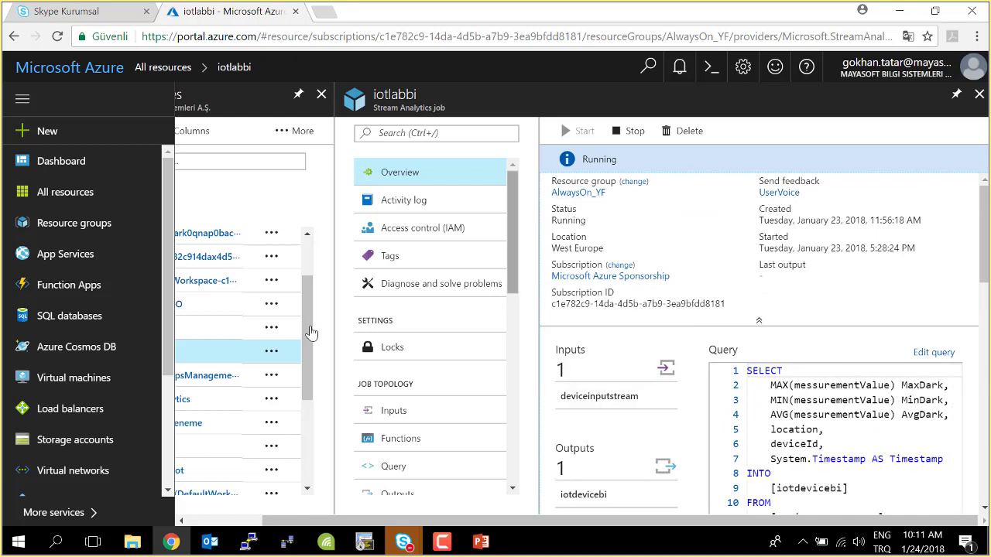
drag(512, 232, 513, 387)
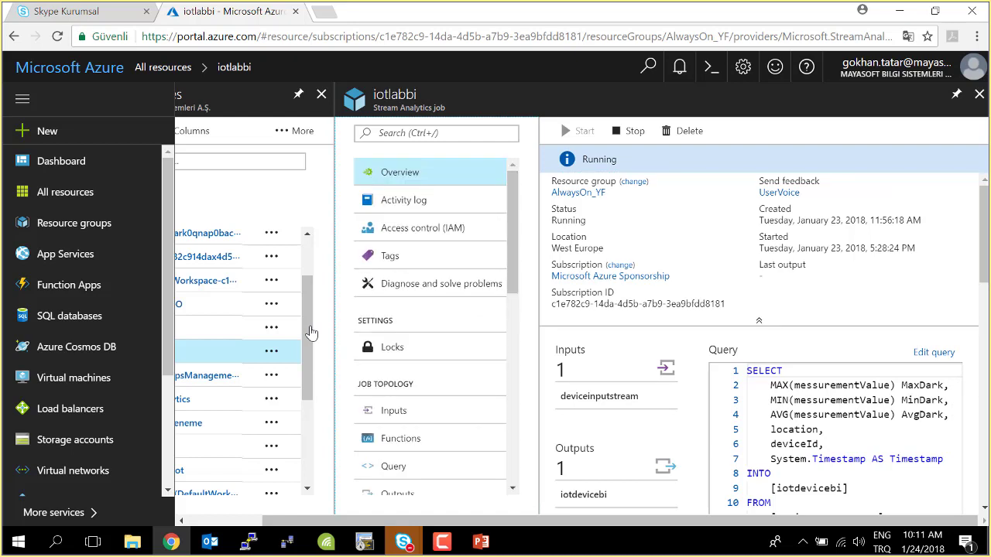
Check the job's AlwaysOn_YF resource group, return to the iotlabbi job and open its activity log.
click(577, 192)
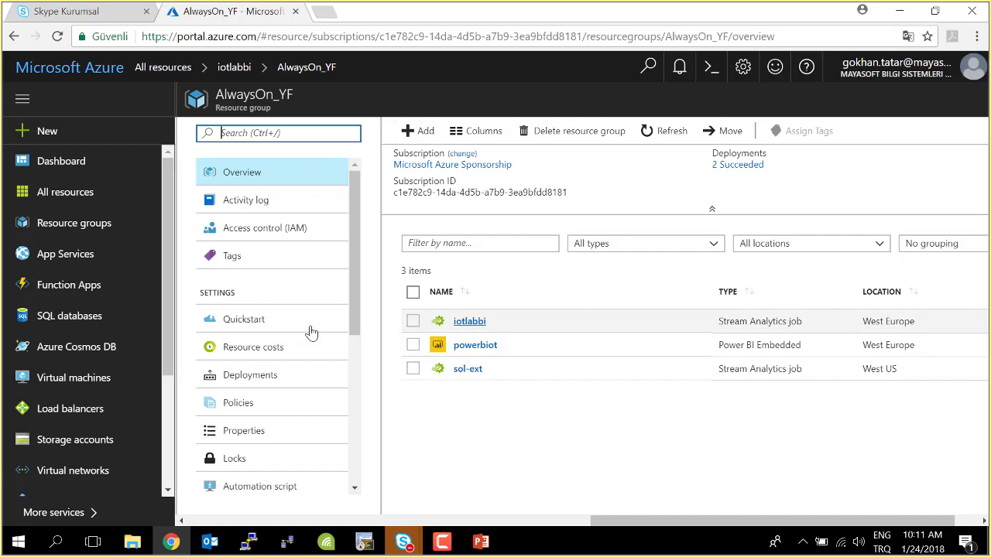
click(469, 322)
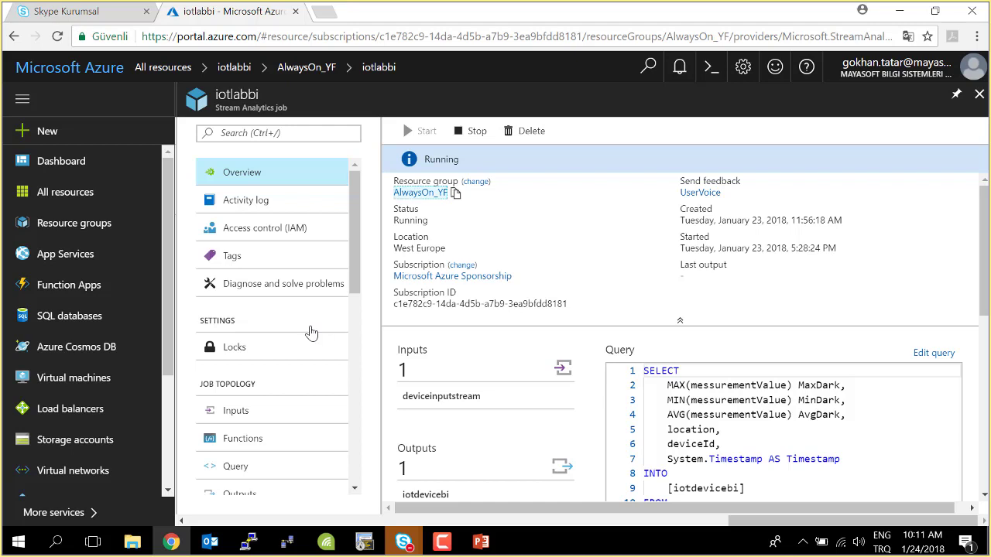
key(Return)
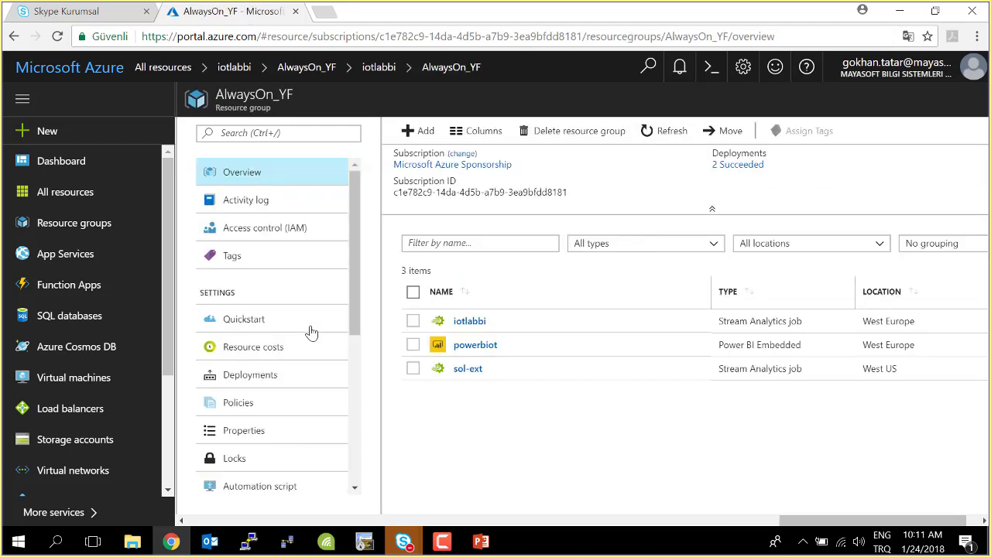
key(Return)
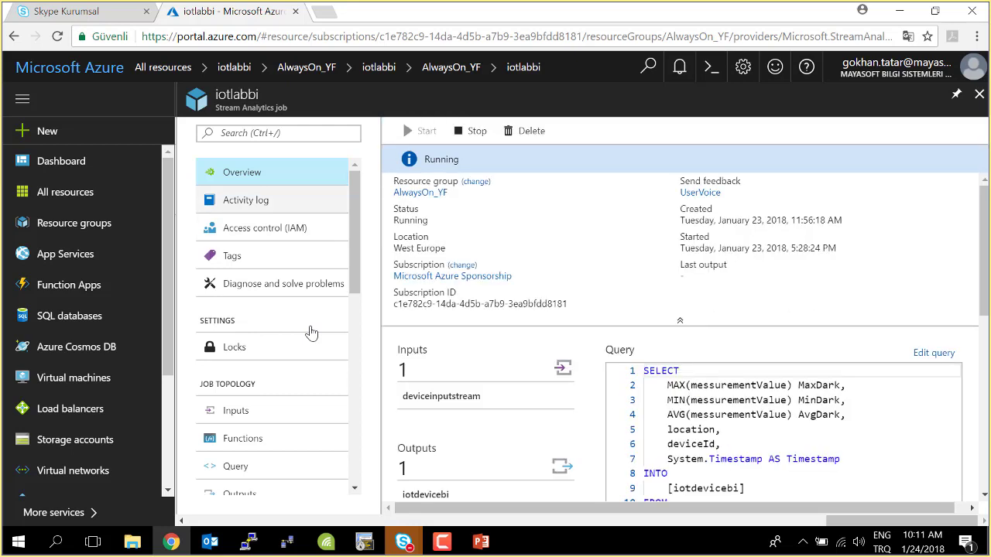
key(Return)
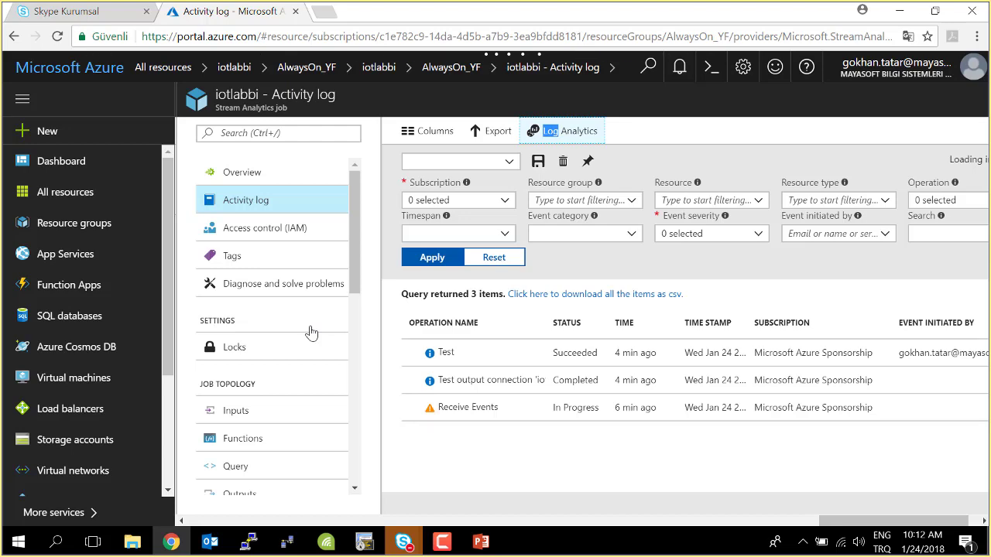
Bring up the Azure IoT ve Power BI meeting window in Skype for Business and minimize it again.
key(super+8)
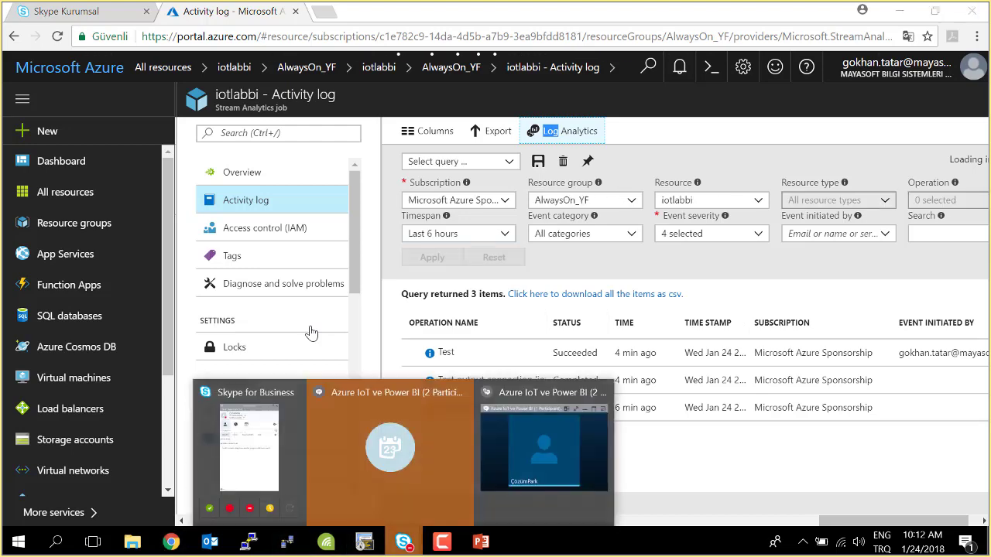
key(Return)
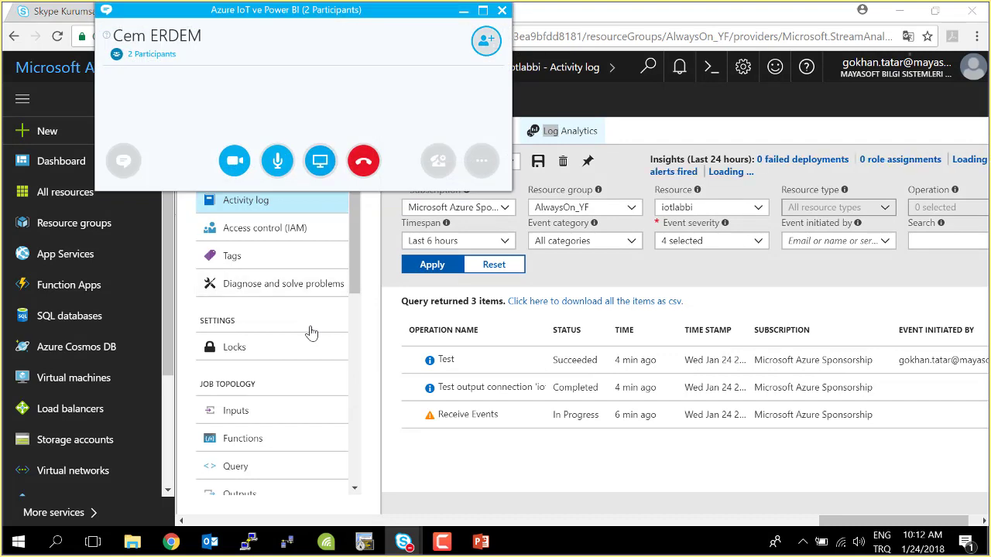
key(super+Down)
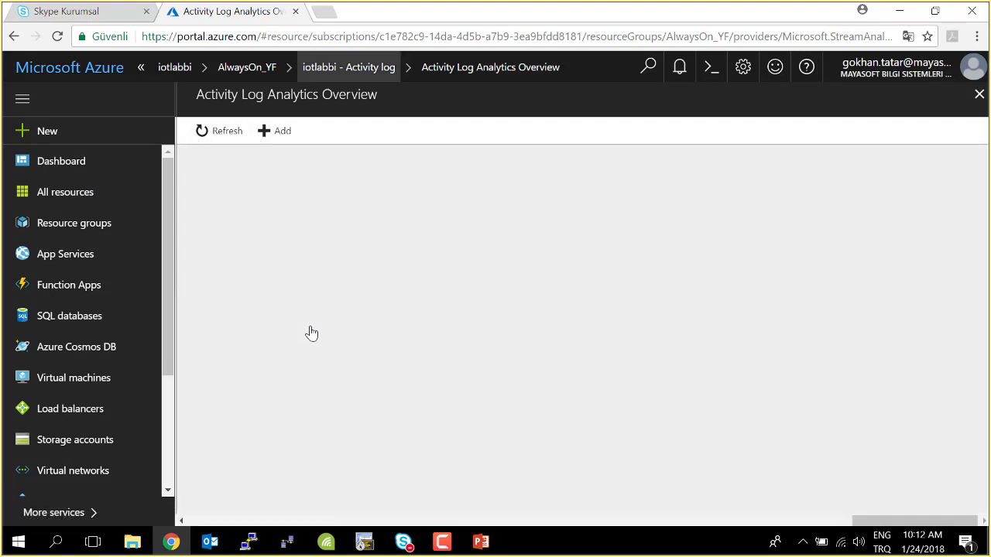
Highlight the Activity Log Analytics Overview title and open the AzureActivity records tile.
drag(346, 94, 231, 94)
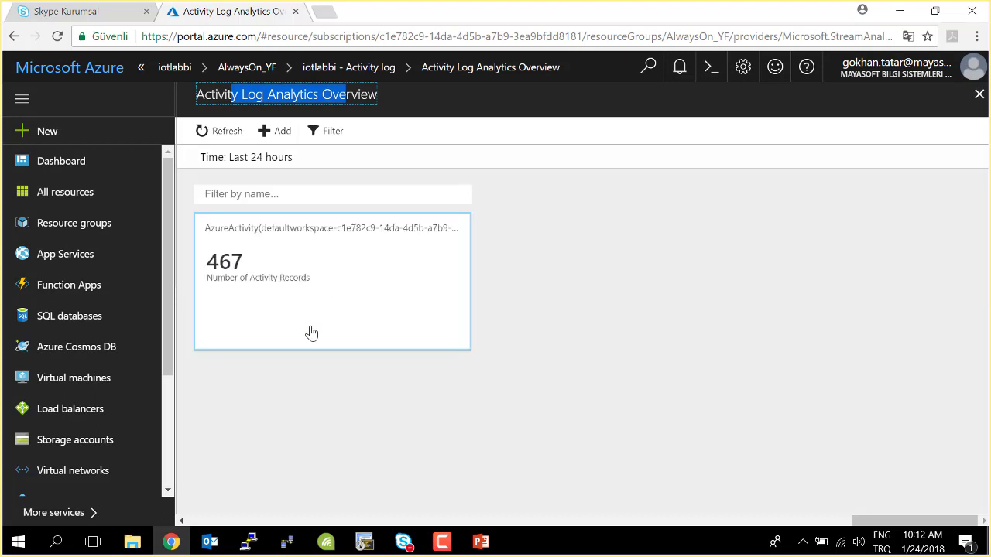
click(311, 333)
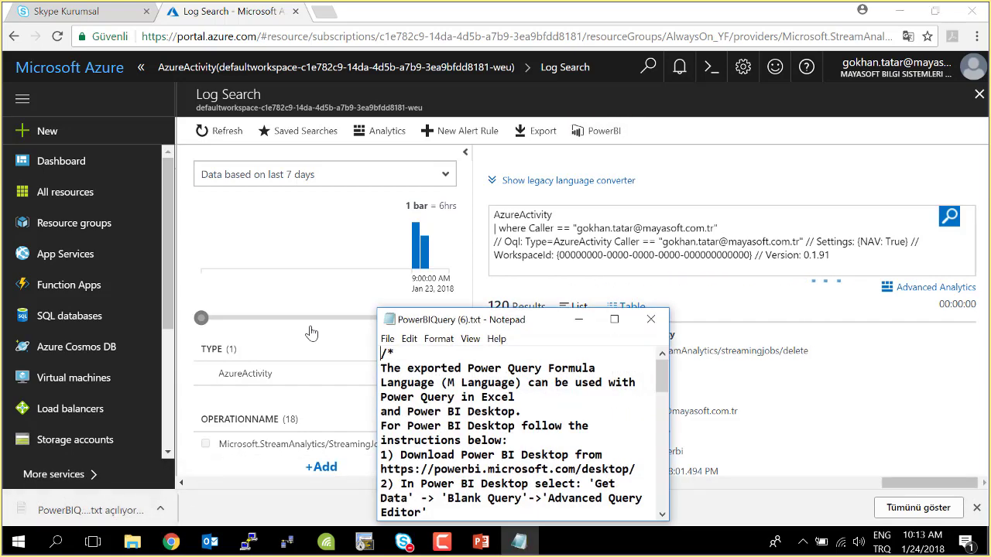
Maximize the exported PowerBIQuery (6).txt in Notepad and examine its instructions, type mappings and closing M Language table expressions.
click(614, 319)
mouse_move(51, 55)
mouse_down()
mouse_move(858, 199)
mouse_move(178, 286)
mouse_up()
drag(84, 286, 151, 300)
click(50, 300)
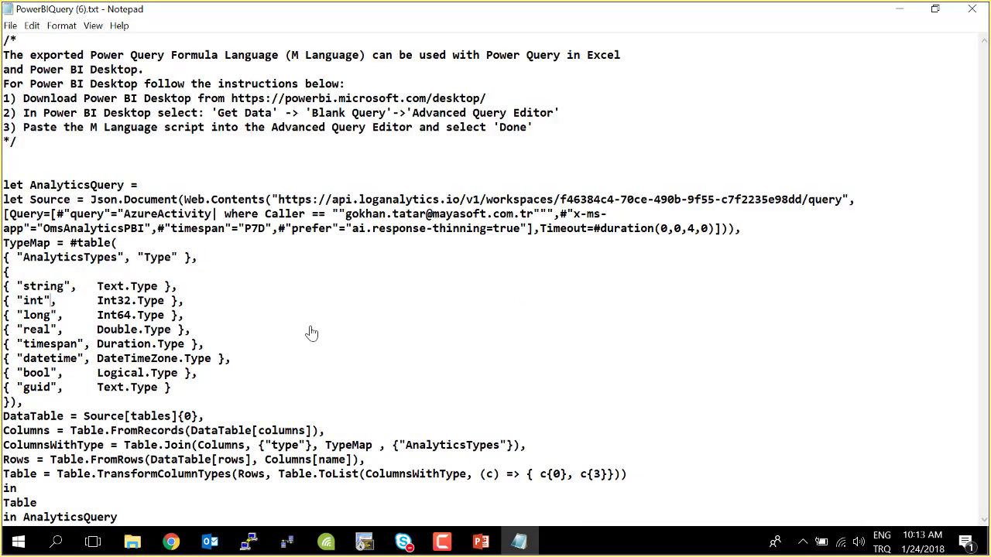
drag(43, 315, 172, 387)
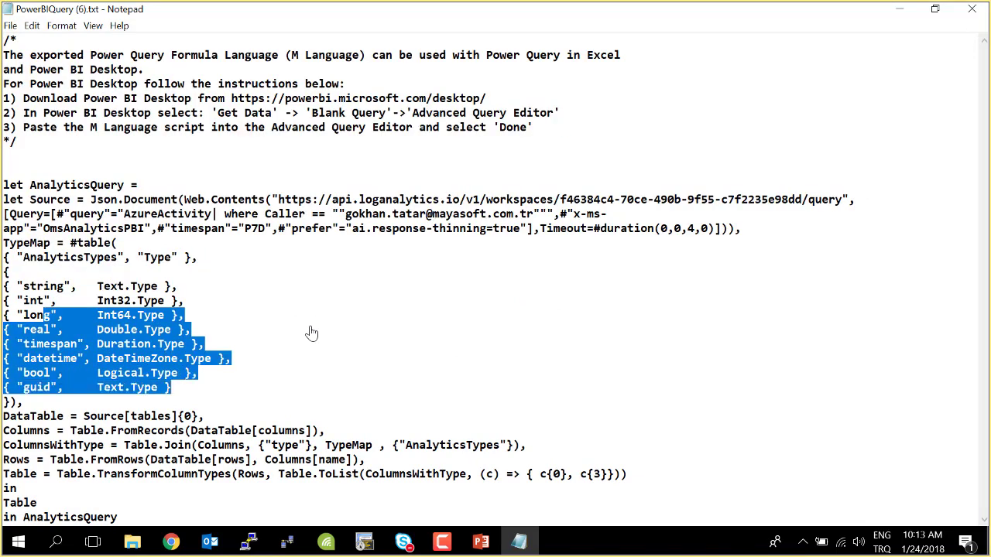
drag(89, 417, 118, 517)
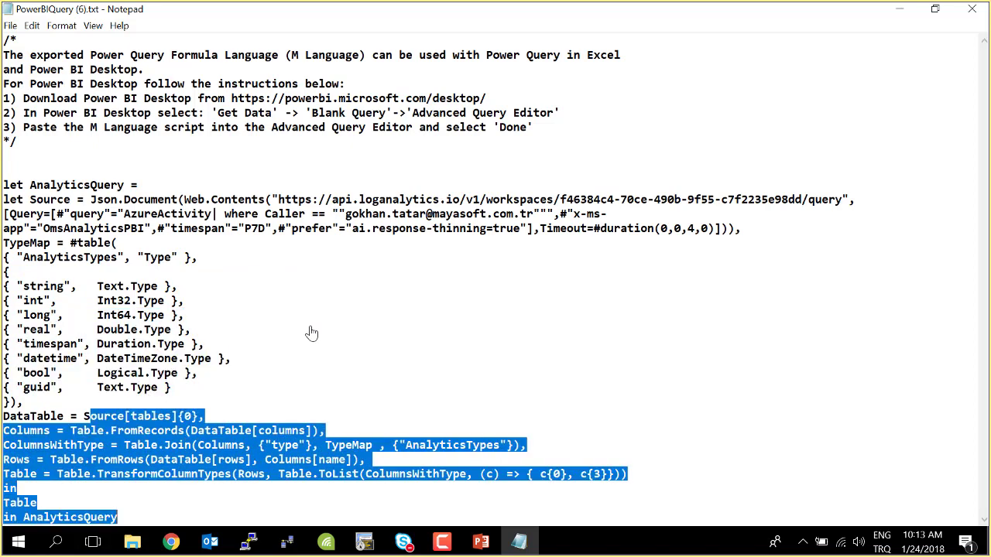